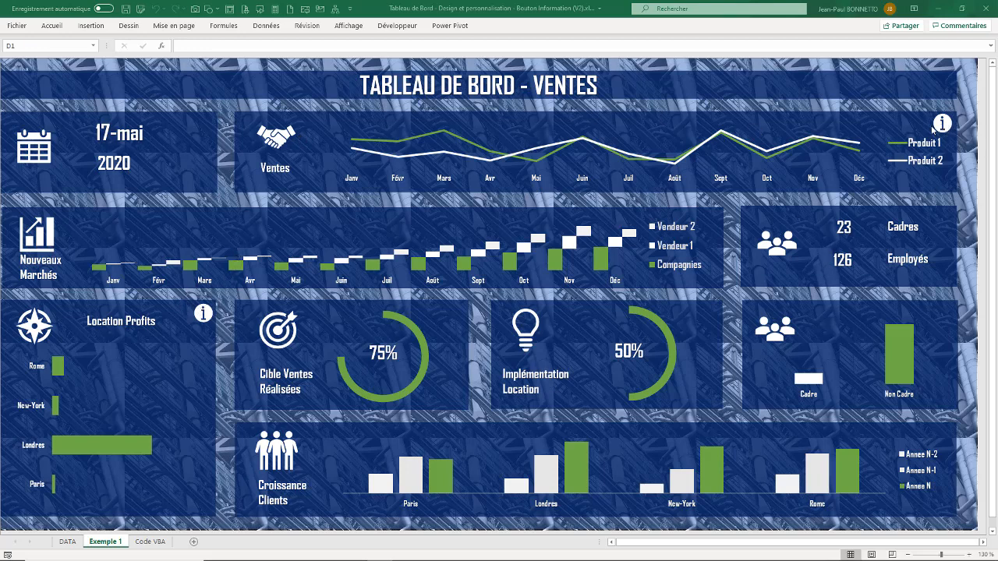
Show and hide the information cards of the Location Profits and Ventes panels on the dashboard
left_click(203, 313)
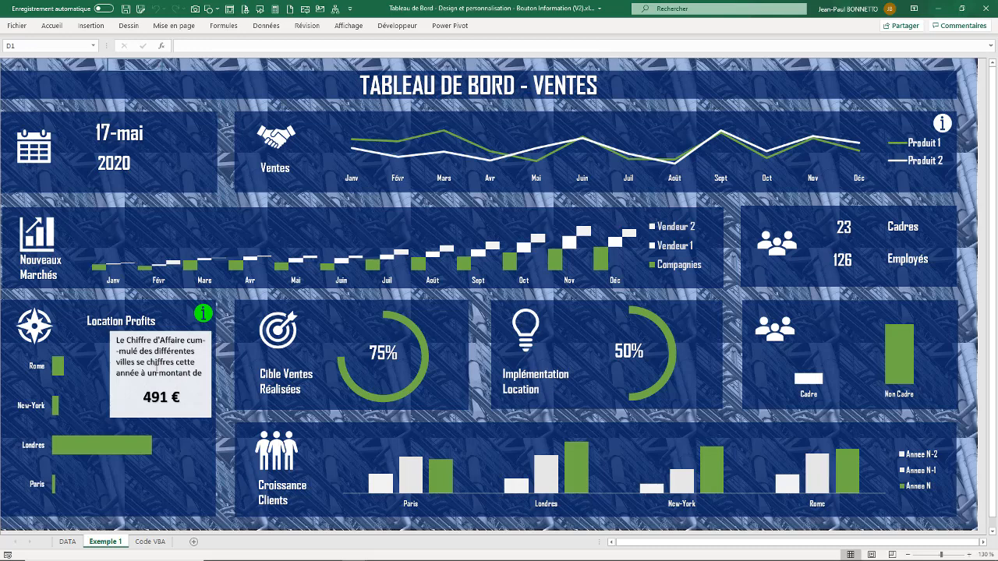
left_click(203, 316)
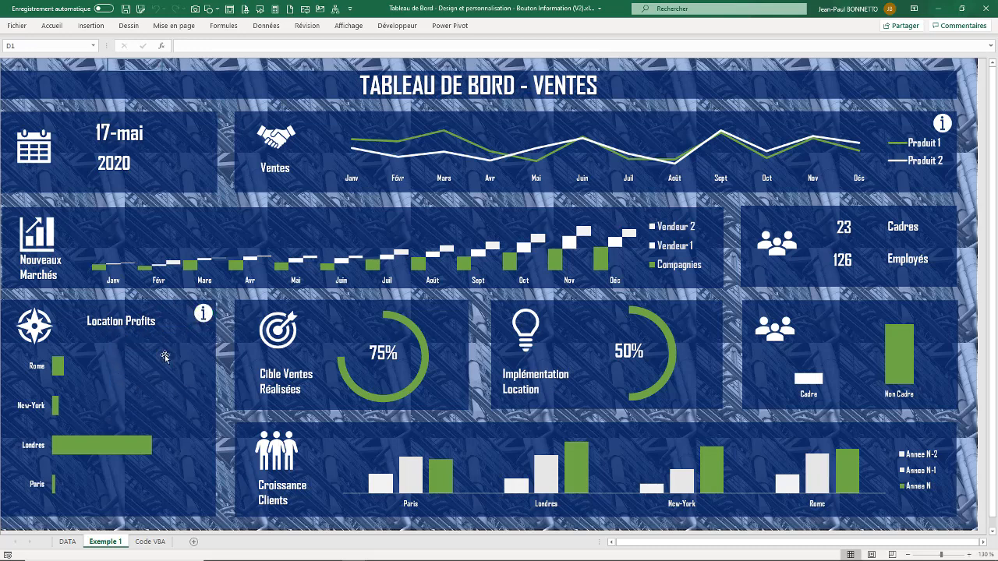
left_click(943, 125)
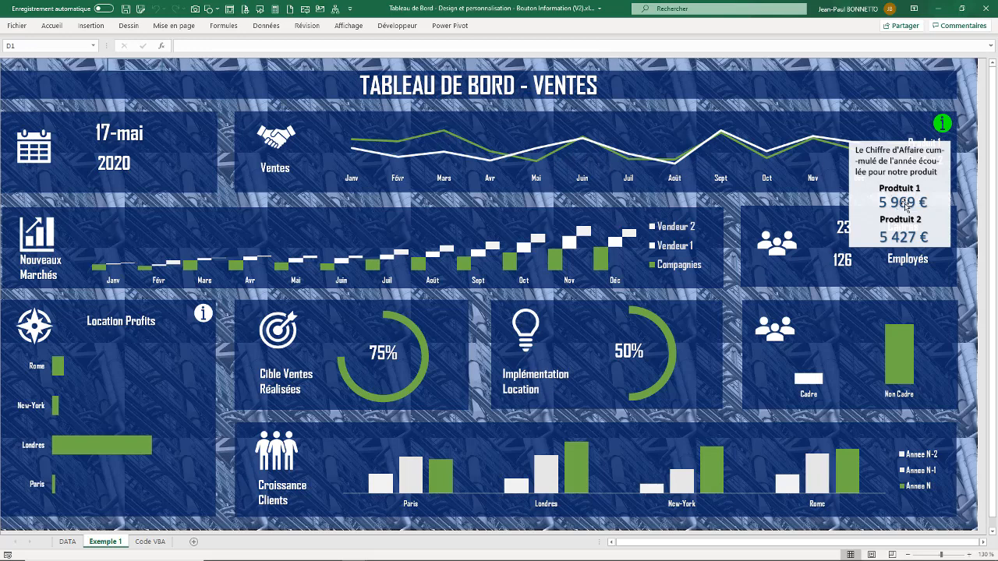
left_click(943, 126)
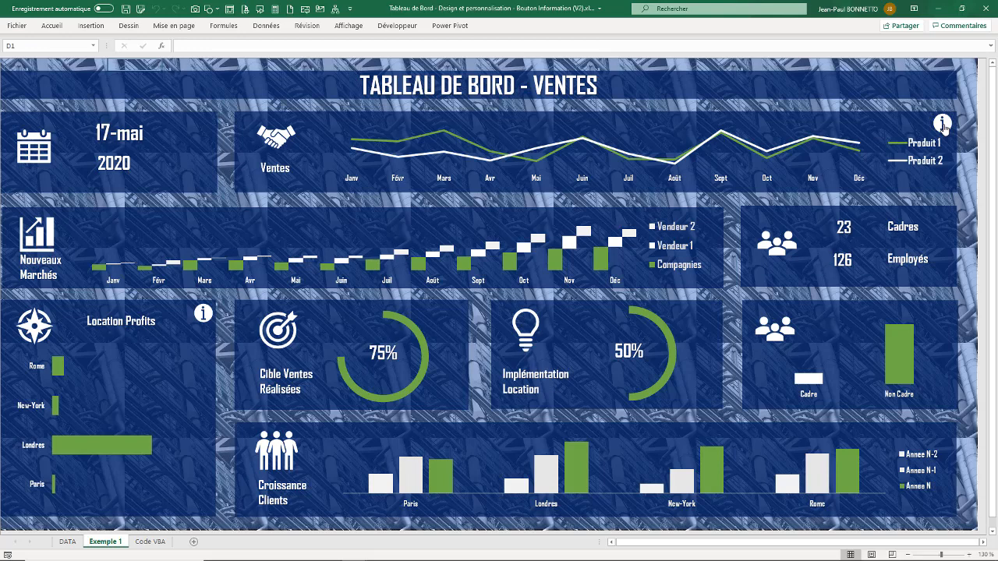
left_click(943, 125)
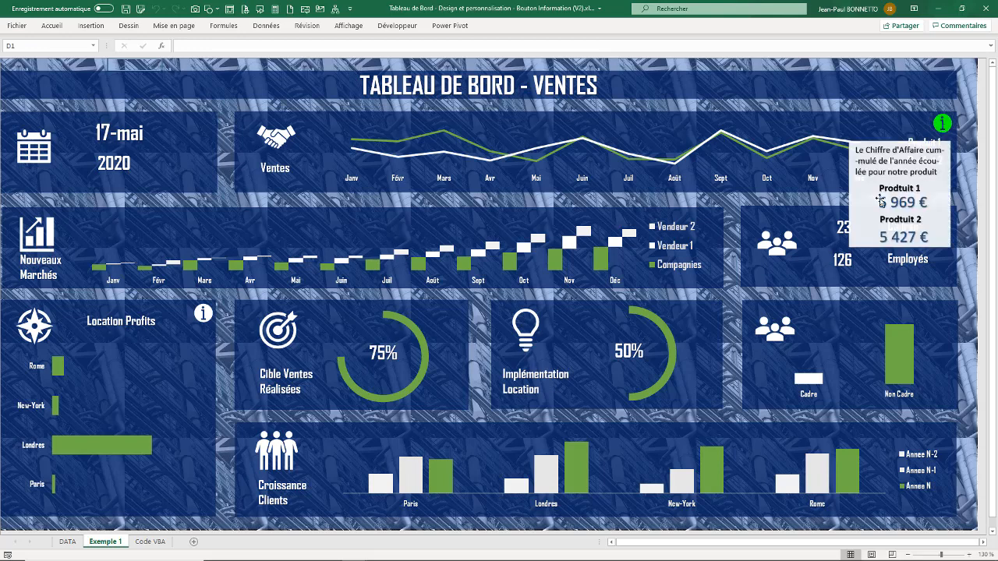
left_click(943, 125)
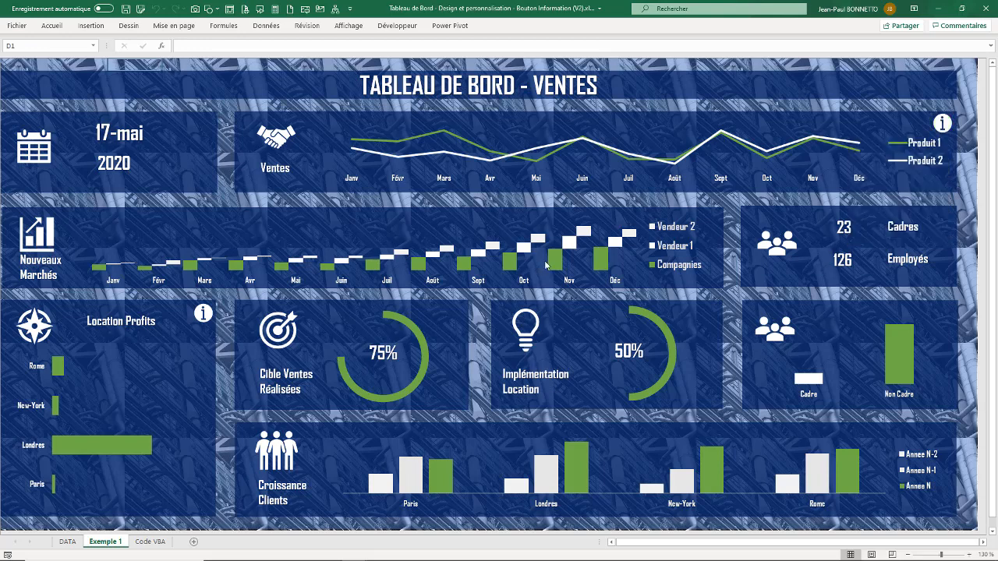
Examine the Ventes par Produits and Ventes par Location tables with their totals on the DATA sheet
left_click(68, 541)
left_click(144, 314)
left_click(146, 292)
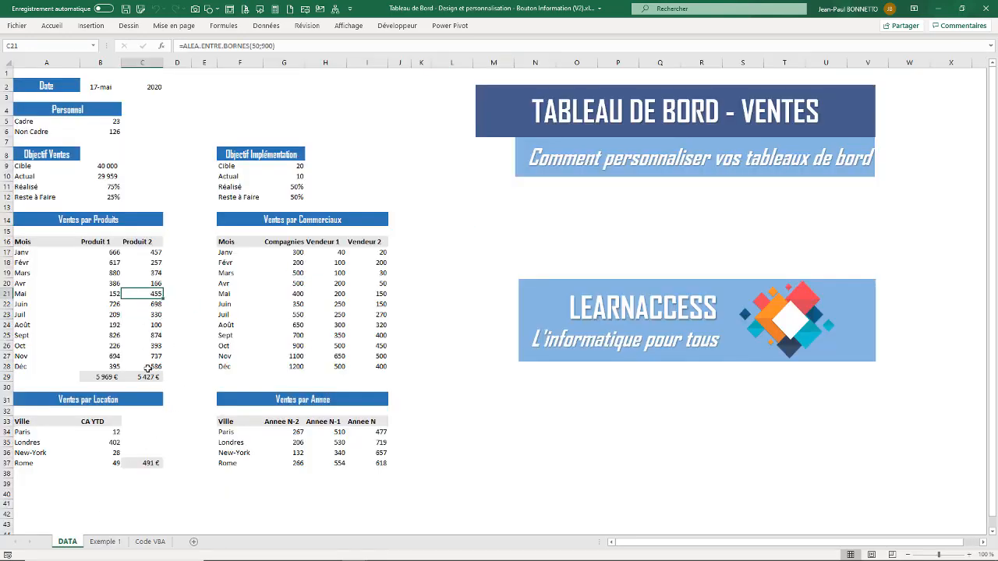
left_click(151, 378)
left_click(174, 313)
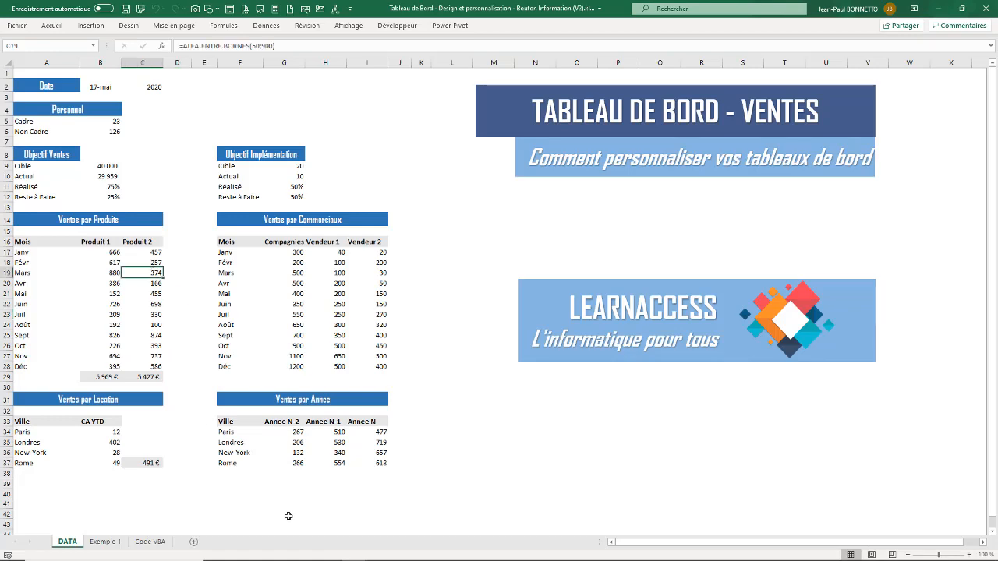
left_click(155, 486)
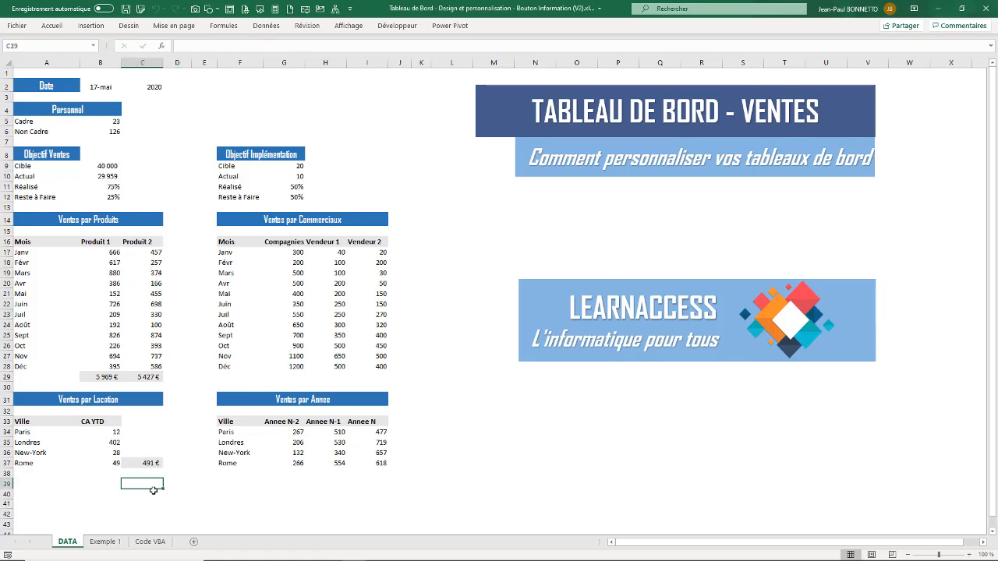
left_click(153, 491)
left_click(144, 432)
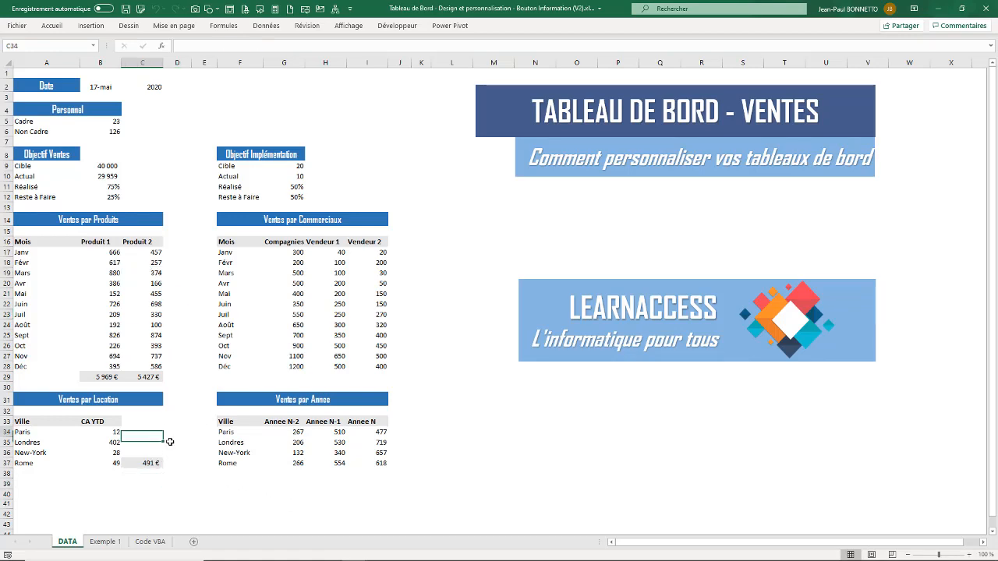
View the Code VBA sheet and check the Produit 2 total's formula on the DATA sheet
left_click(150, 542)
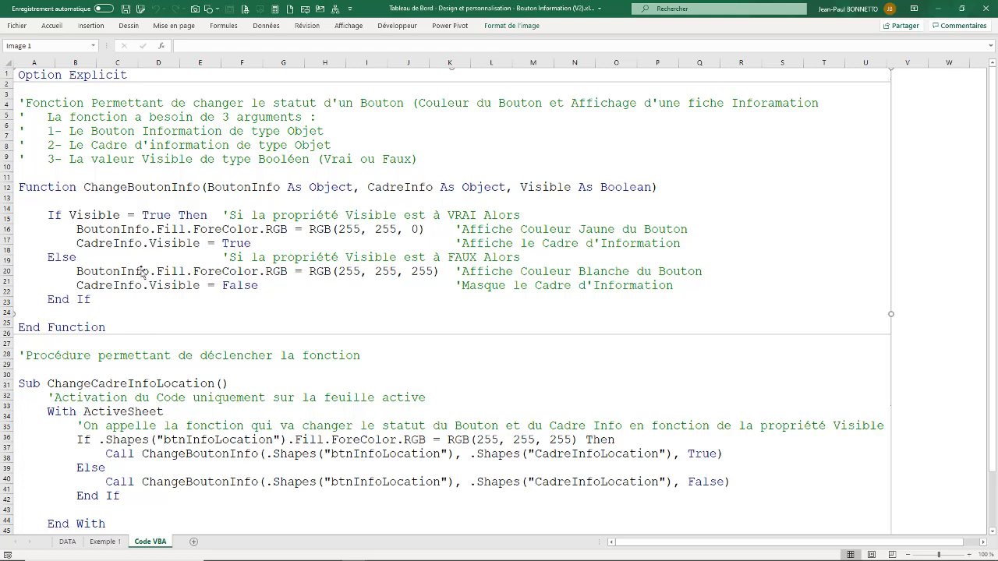
left_click(106, 542)
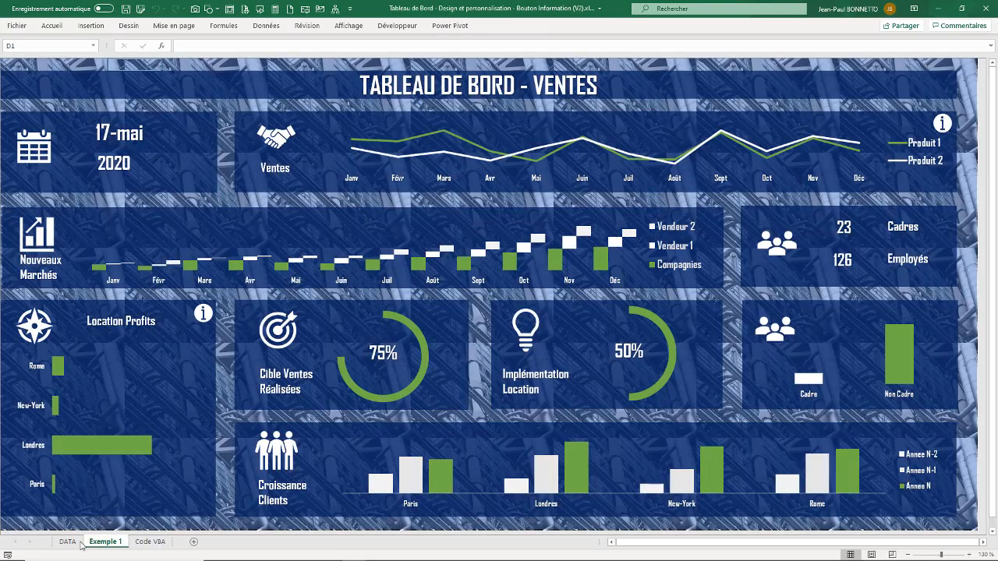
left_click(65, 542)
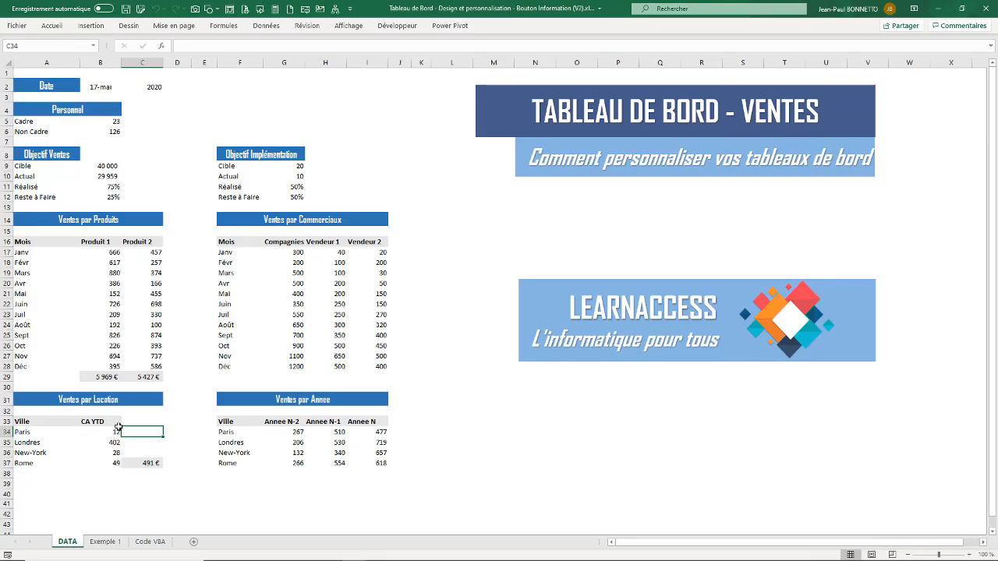
left_click(135, 441)
left_click(148, 378)
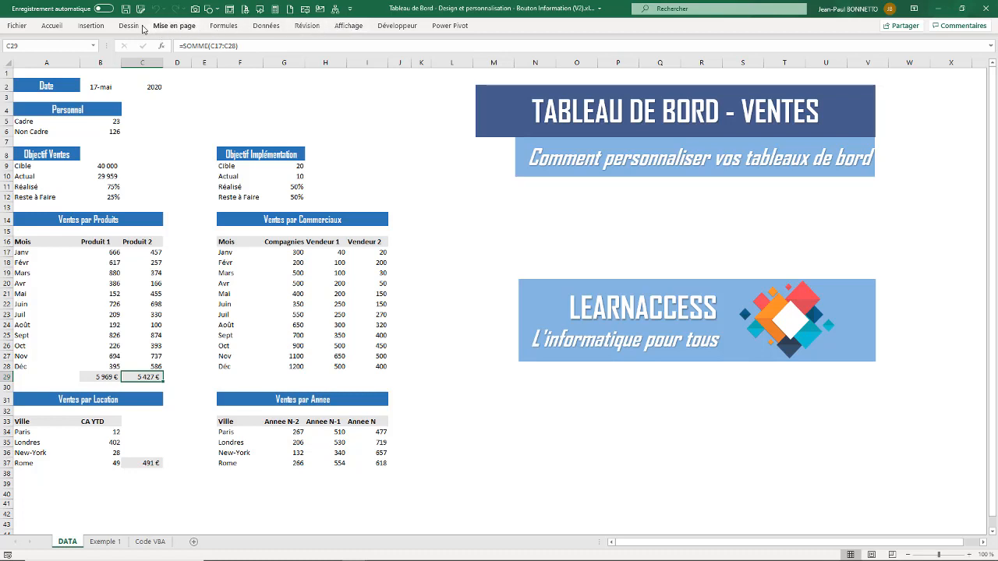
Recalculate the workbook to refresh the ALEA.ENTRE.BORNES figures on the DATA sheet
left_click(101, 283)
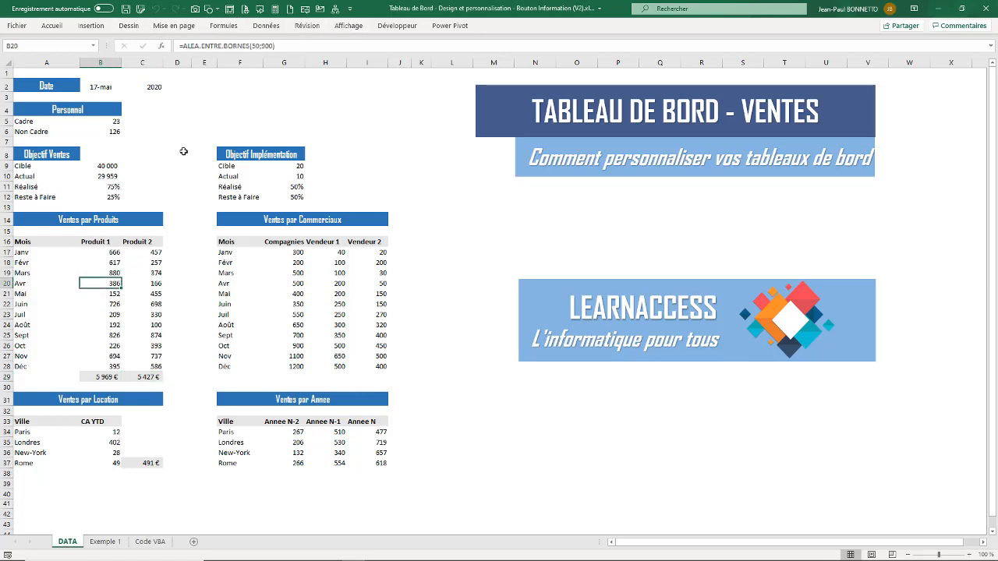
left_click(266, 26)
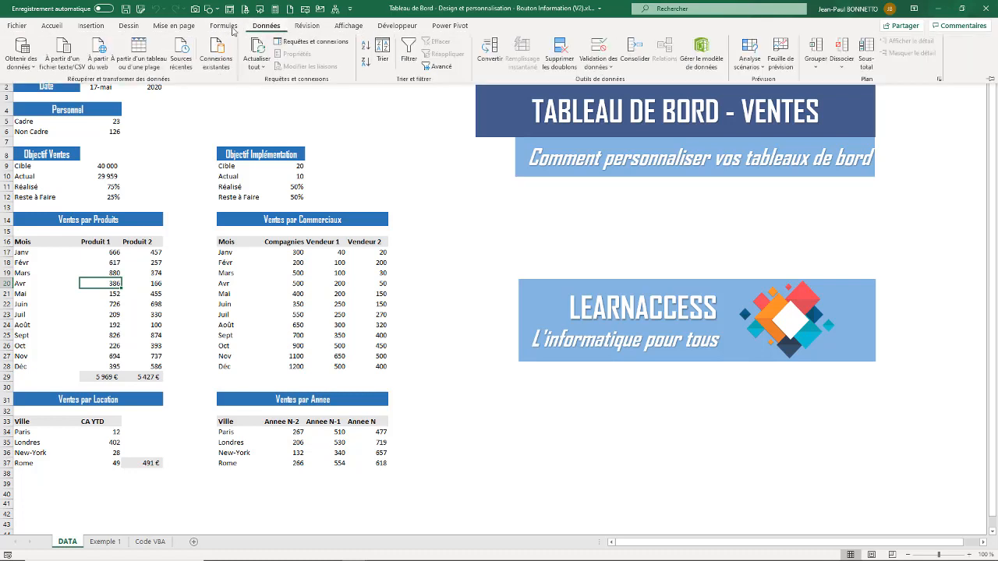
left_click(220, 27)
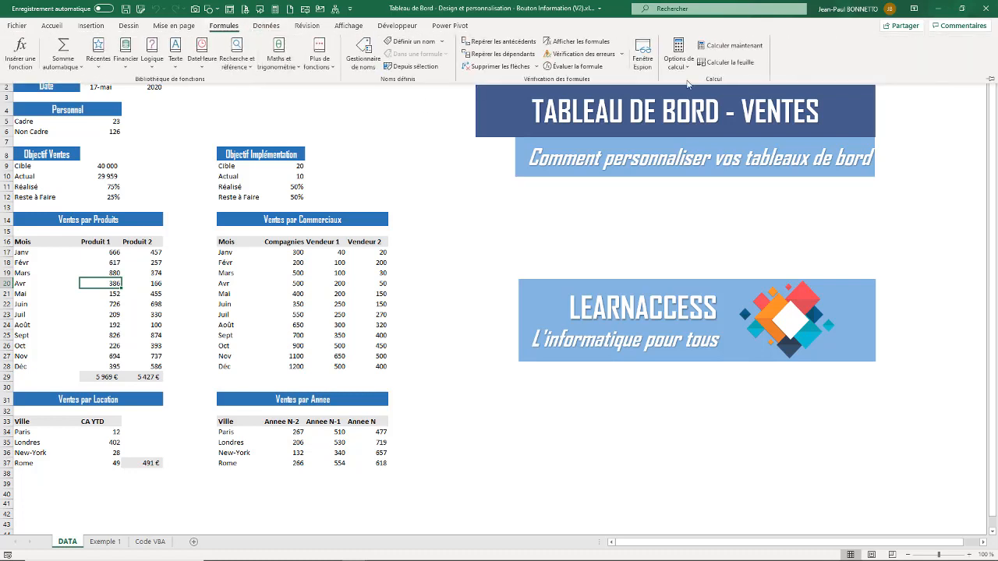
left_click(727, 45)
left_click(726, 45)
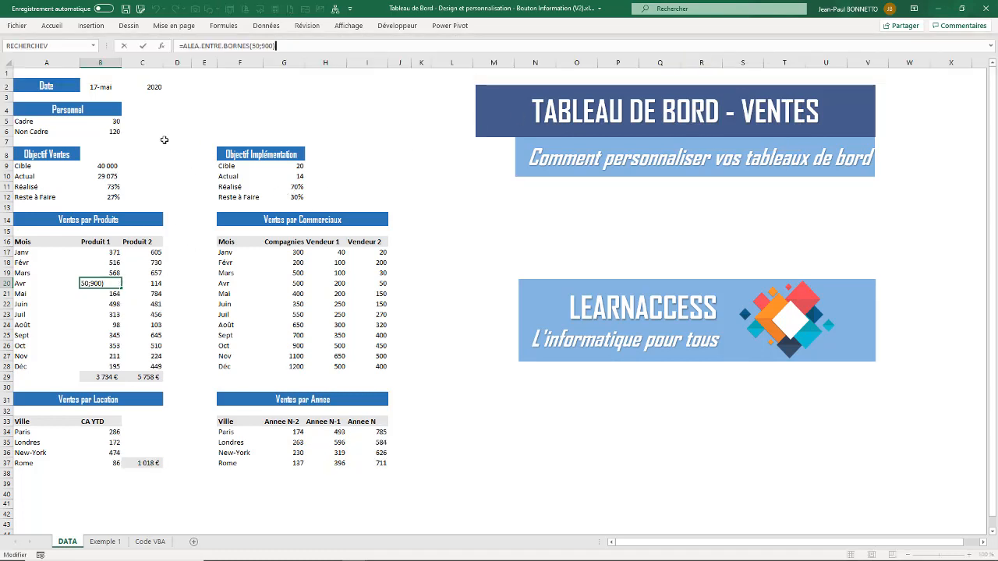
left_click(222, 109)
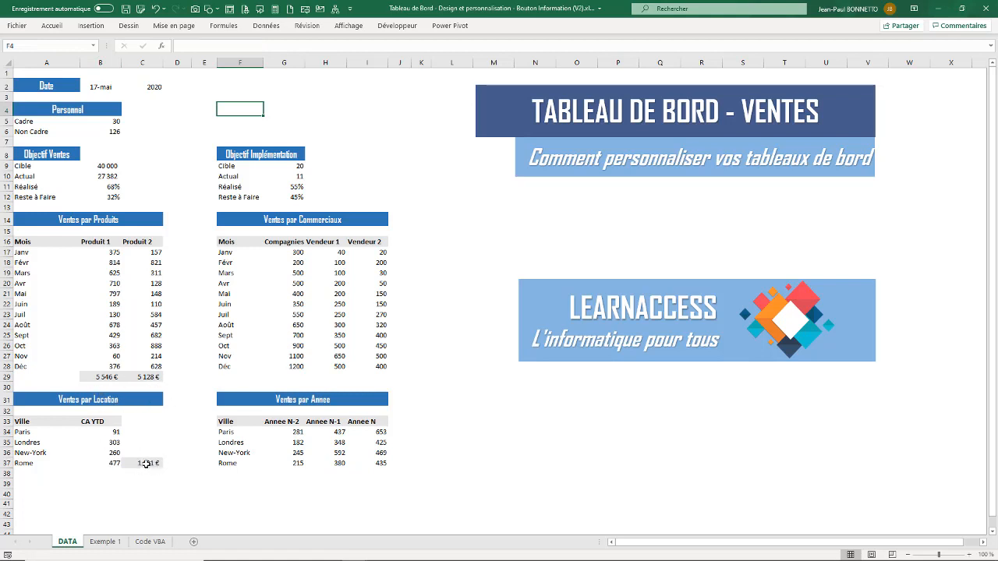
Compare the Location Profits and Ventes information cards on Exemple 1 with the DATA totals, and hide both cards
left_click(115, 543)
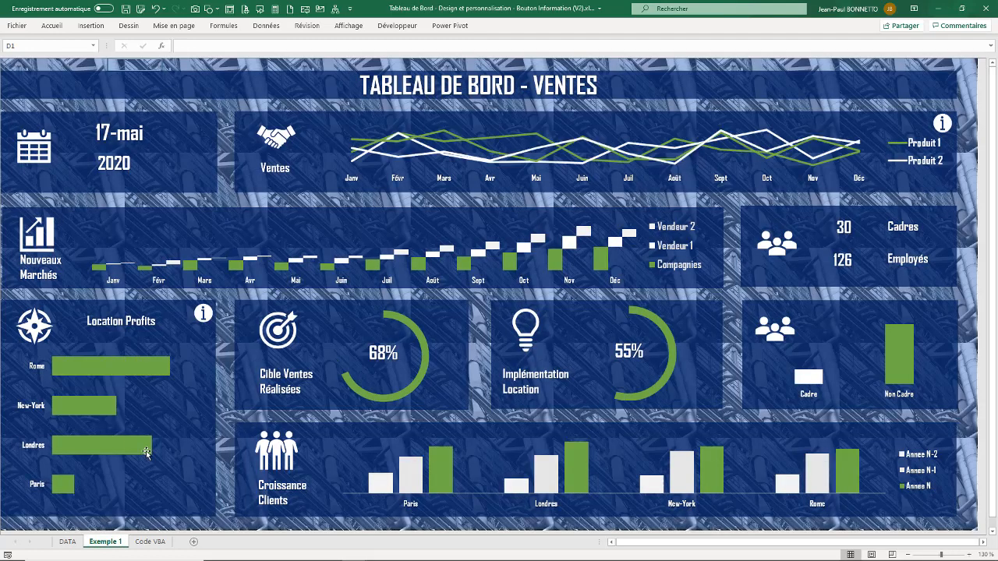
left_click(200, 319)
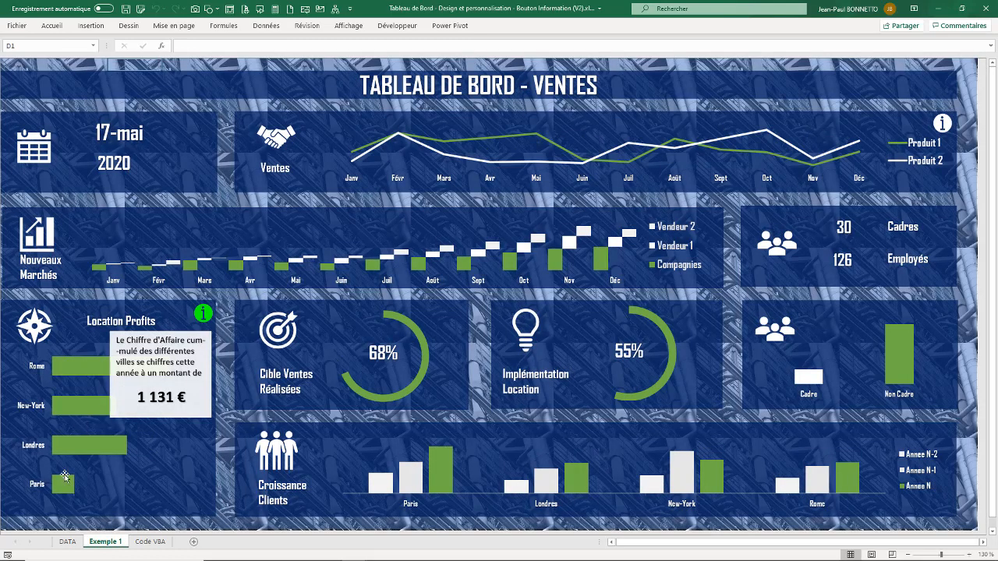
left_click(68, 541)
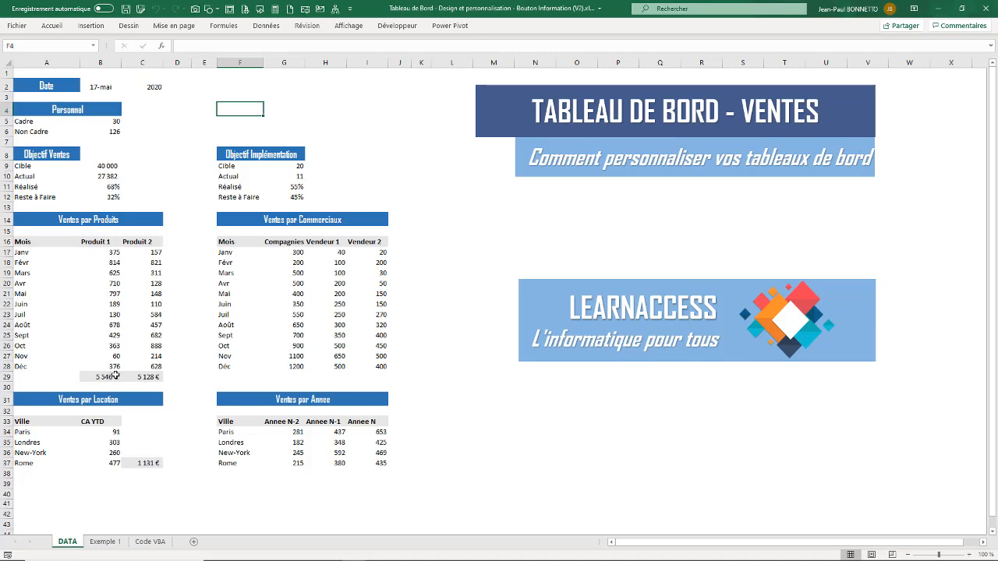
left_click(105, 541)
mouse_move(944, 124)
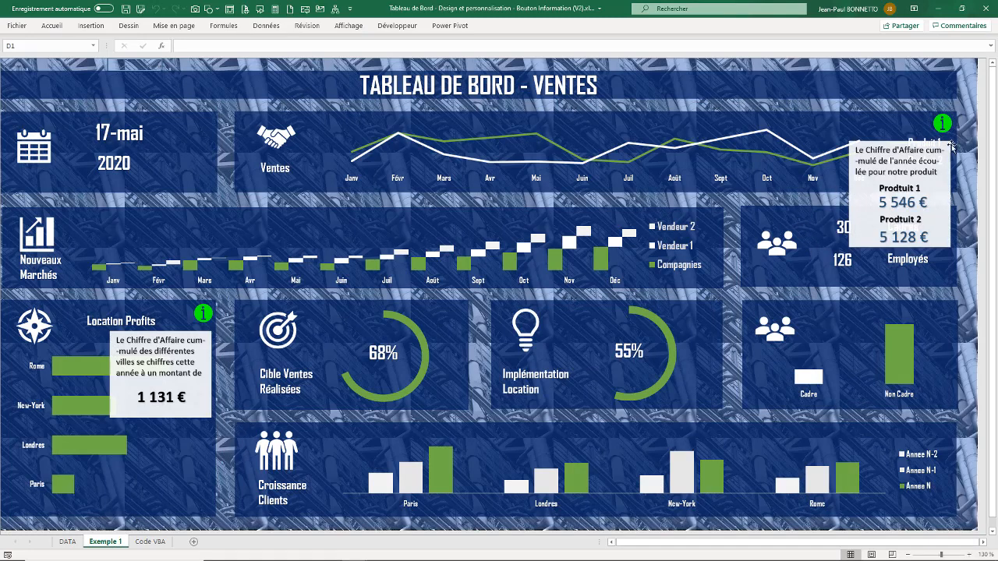
left_click(941, 123)
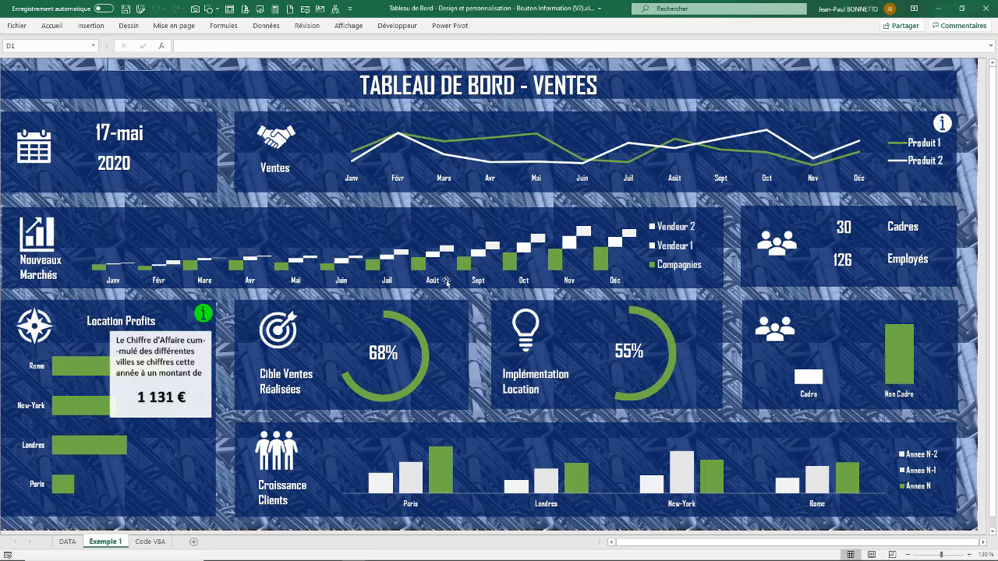
left_click(204, 314)
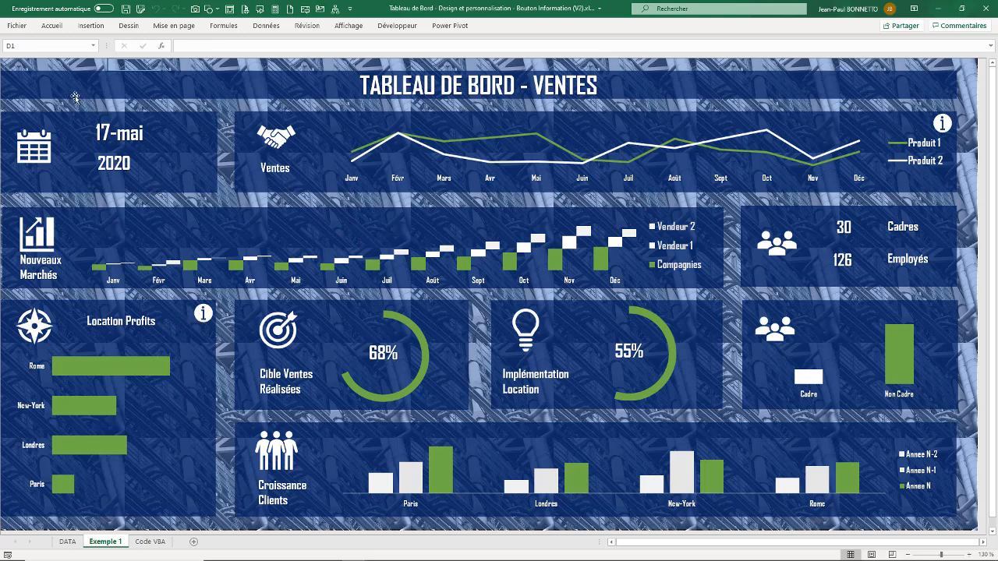
Search the icon library for "info" and insert the solid round information icon on the Exemple 1 dashboard
left_click(90, 26)
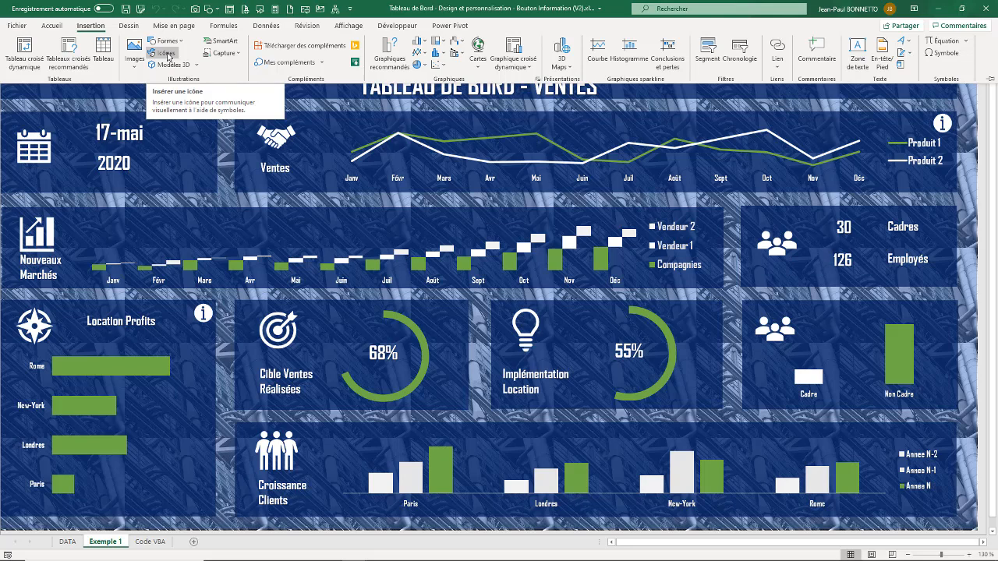
left_click(166, 53)
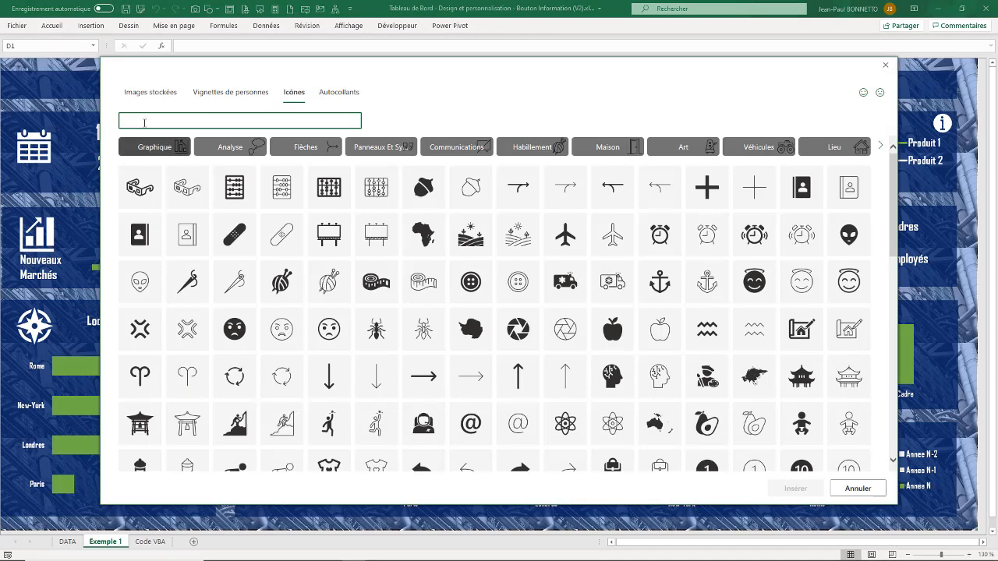
type("info")
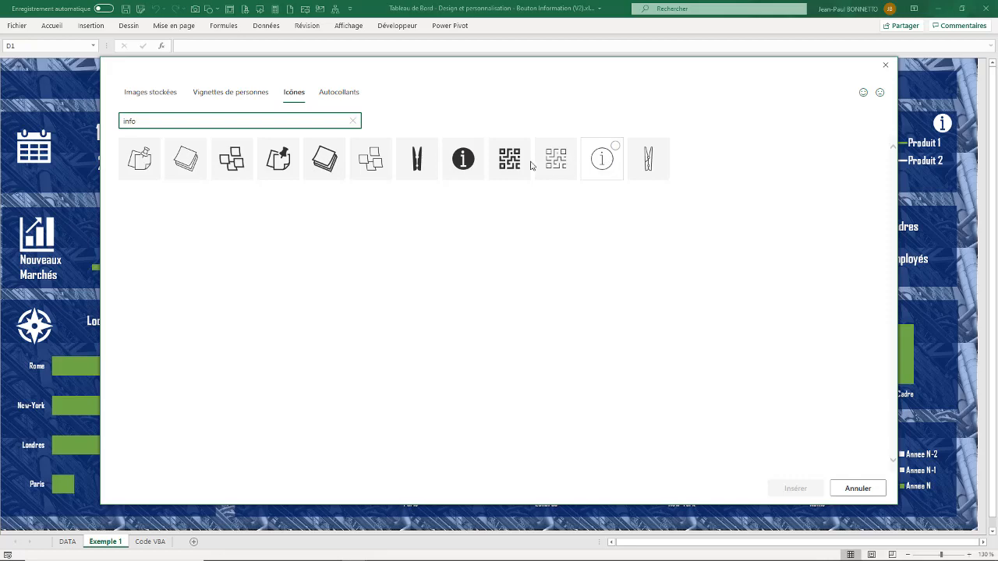
left_click(466, 159)
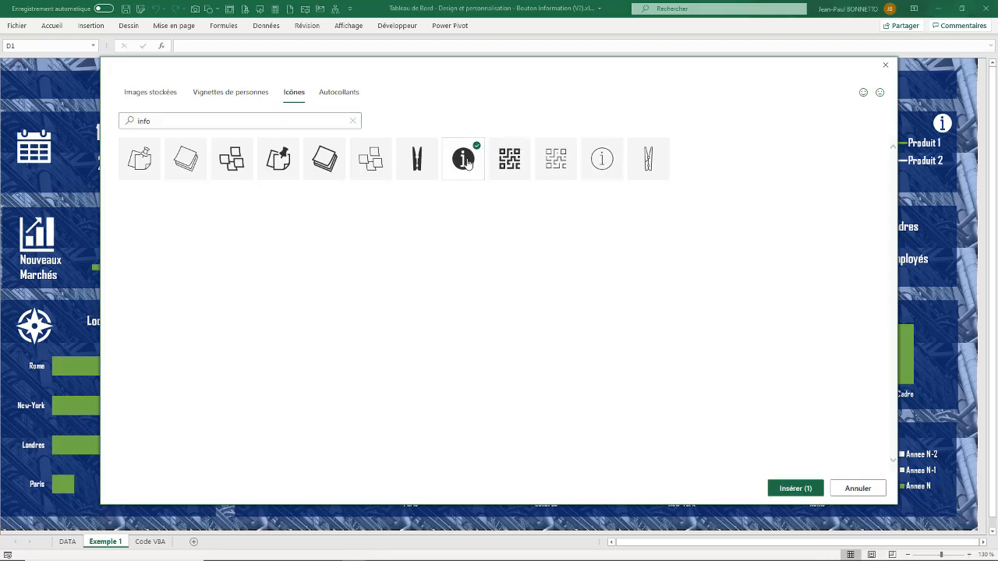
left_click(794, 488)
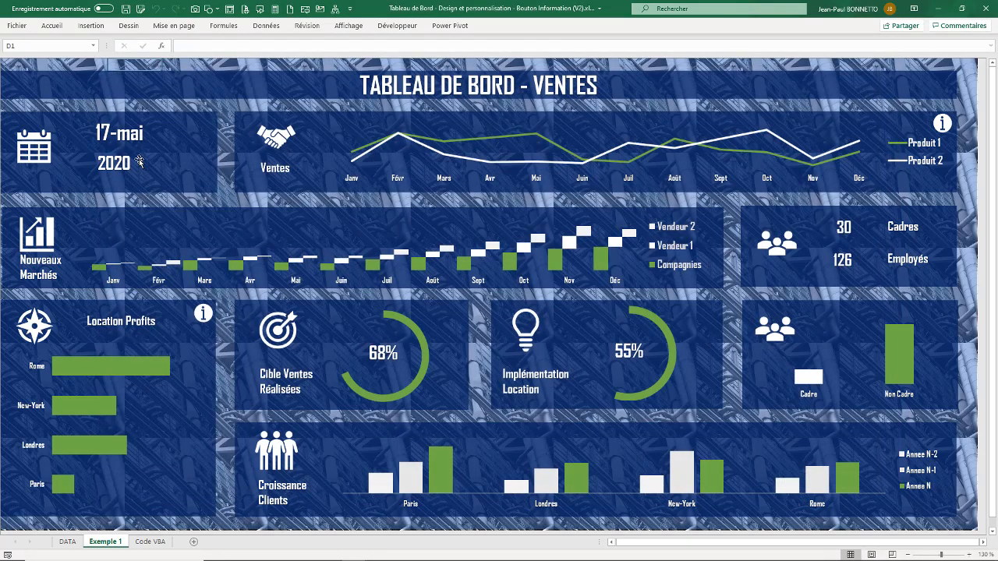
Fill the new information icon white and place it, reduced in size, in the upper-right corner of the Nouveaux Marchés panel
left_click_drag(170, 161, 207, 242)
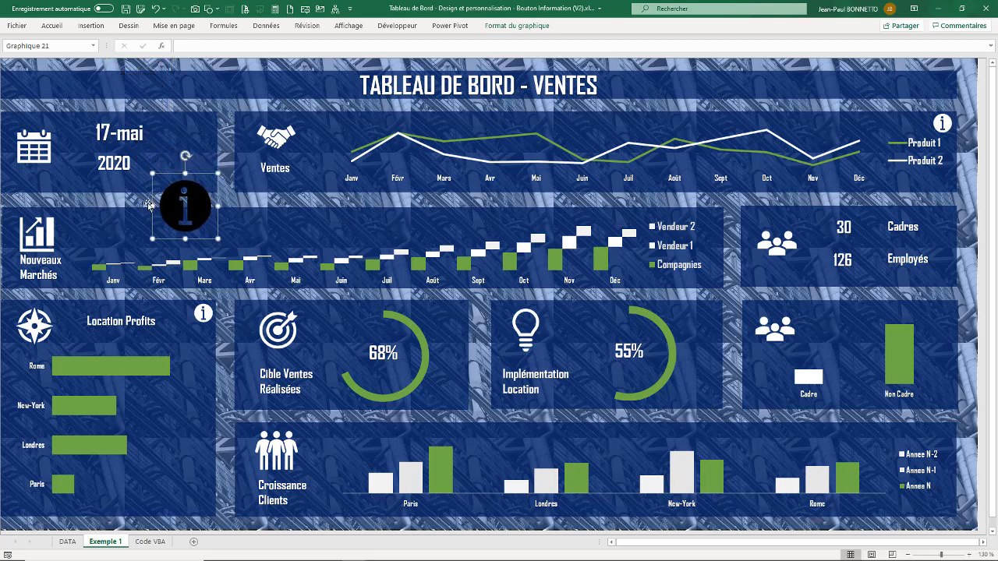
left_click(517, 25)
left_click(361, 40)
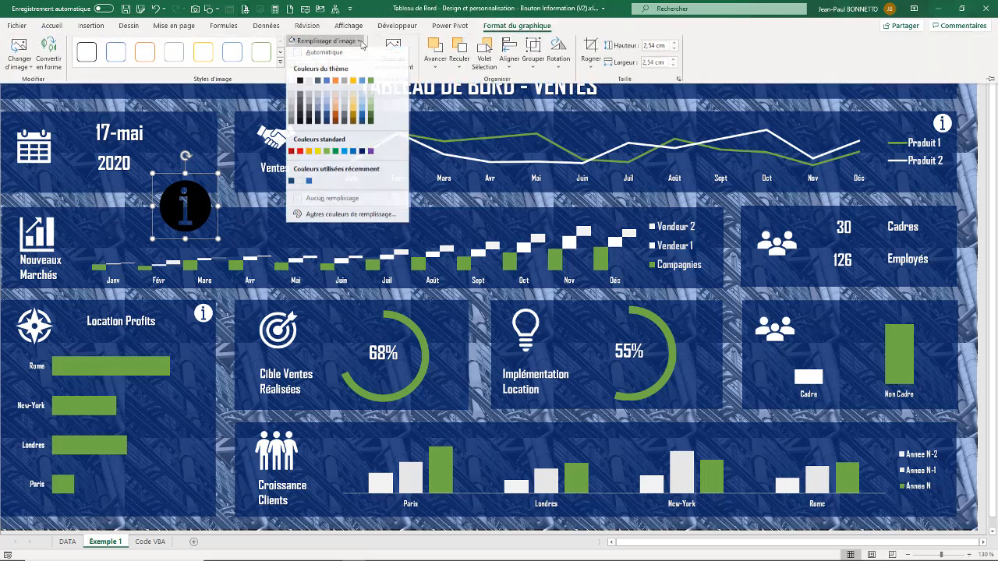
left_click(292, 83)
left_click(219, 239)
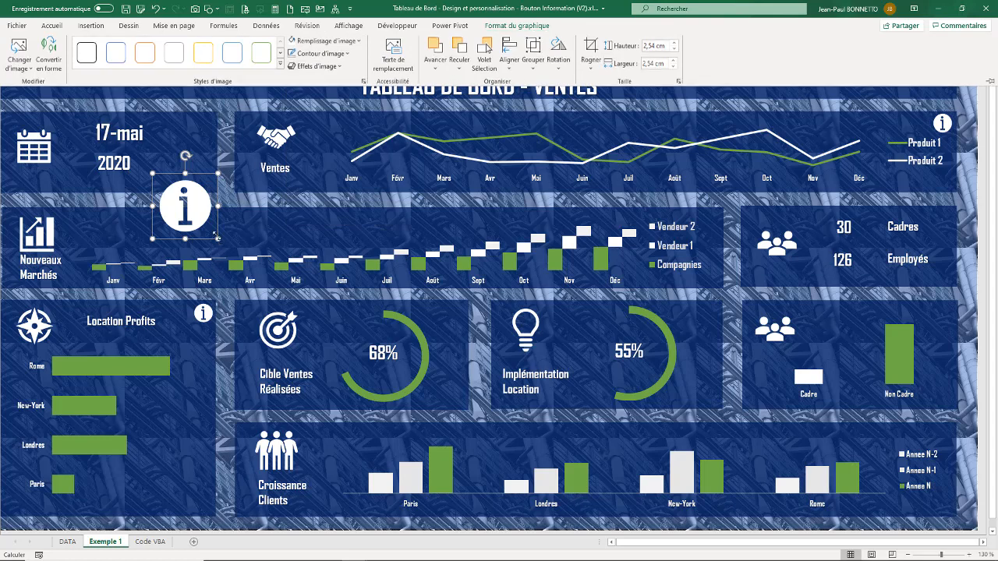
left_click_drag(217, 239, 718, 231)
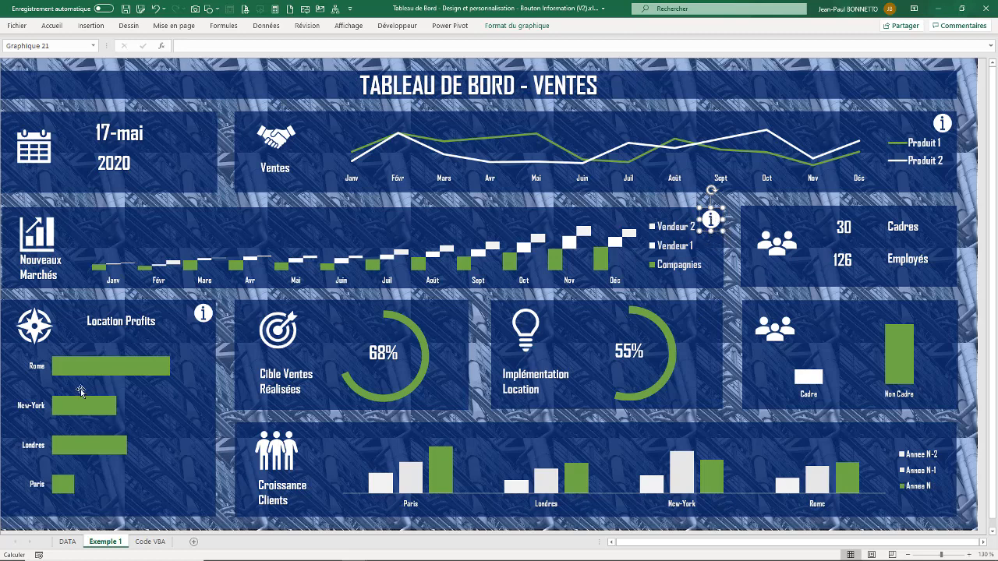
Draw a rectangle about 4.2 cm wide and 5.4 cm high beside the Nouveaux Marchés information icon
mouse_move(202, 318)
left_click(91, 26)
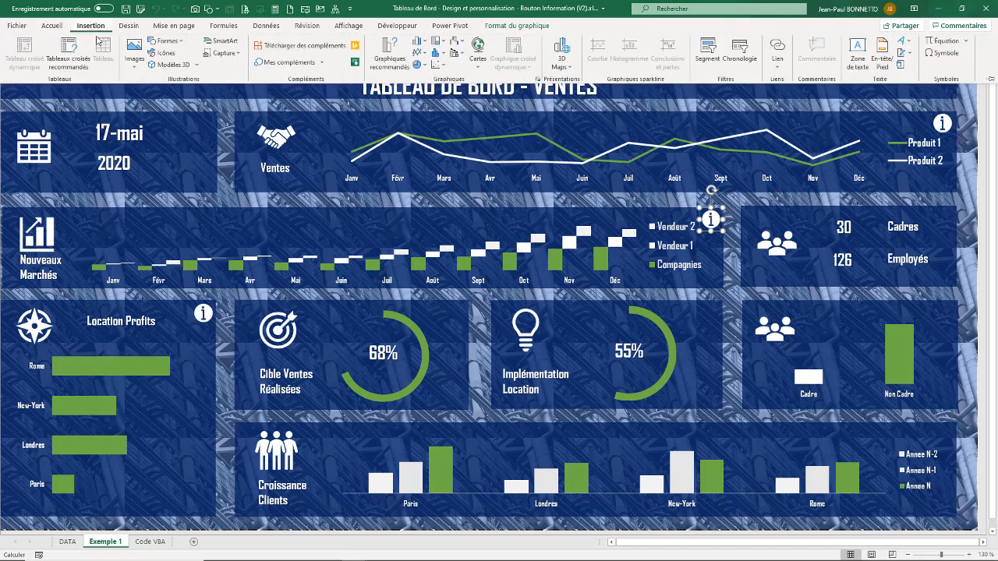
left_click(183, 43)
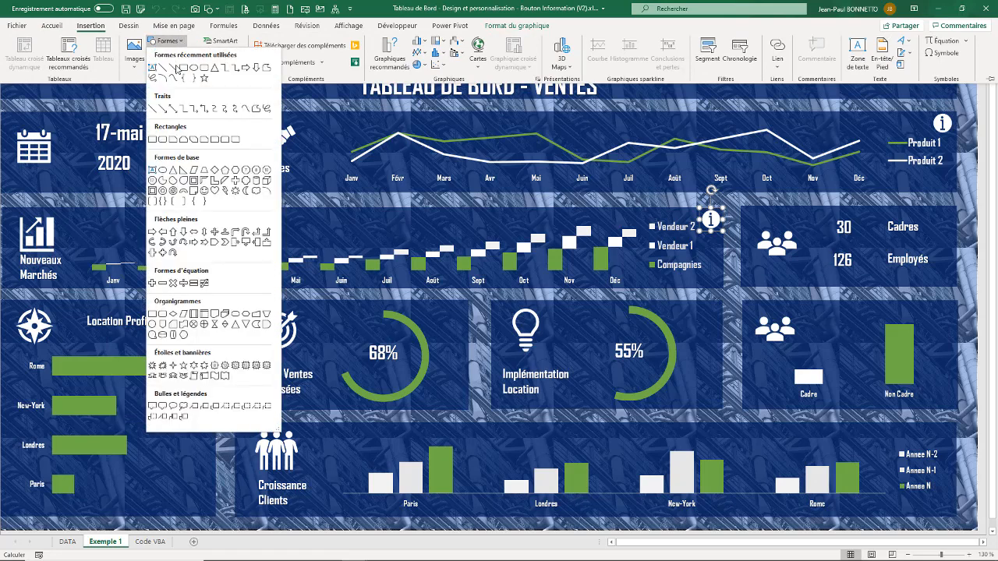
left_click(184, 70)
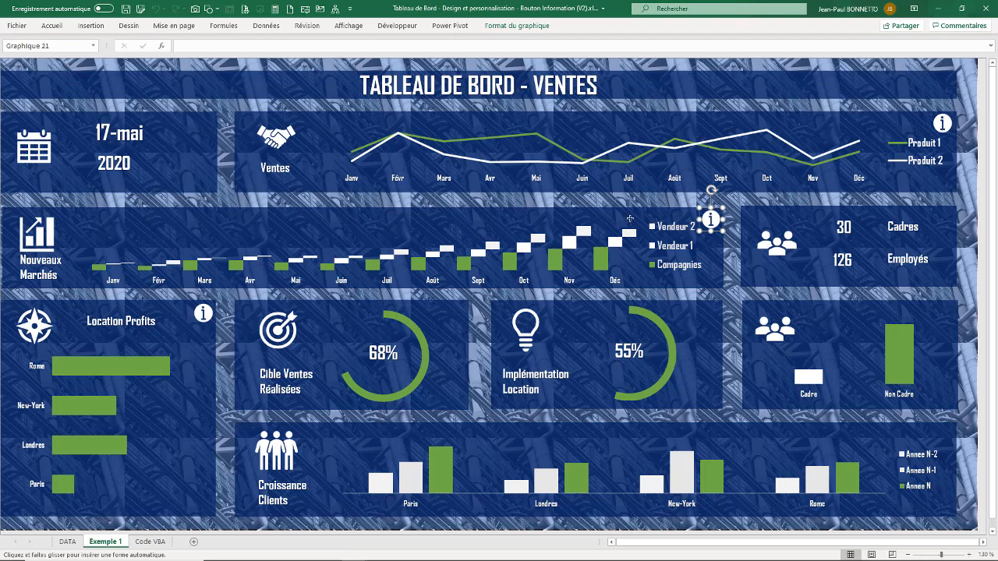
left_click_drag(597, 216, 697, 355)
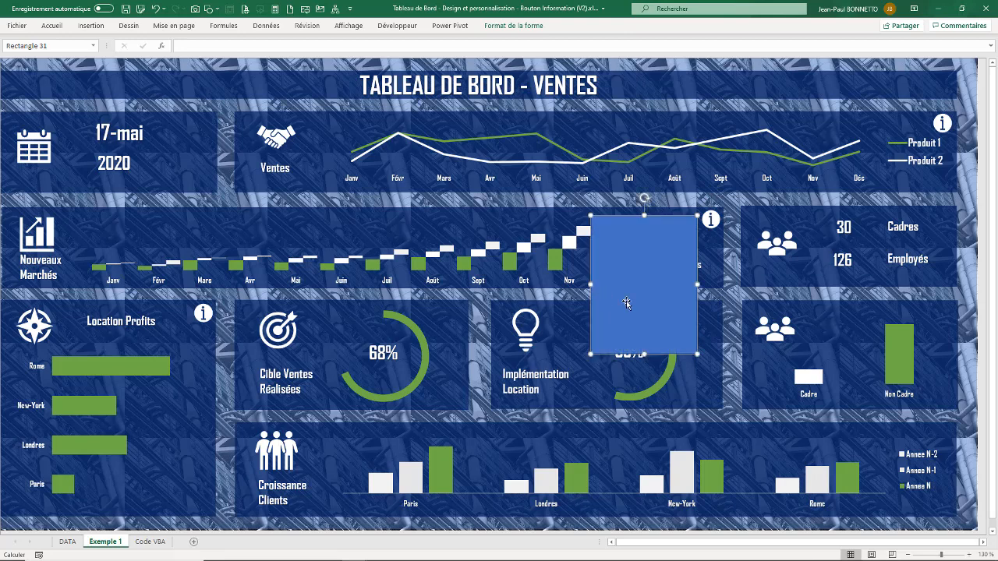
Set the new rectangle's height and width to 4 cm each
left_click(500, 26)
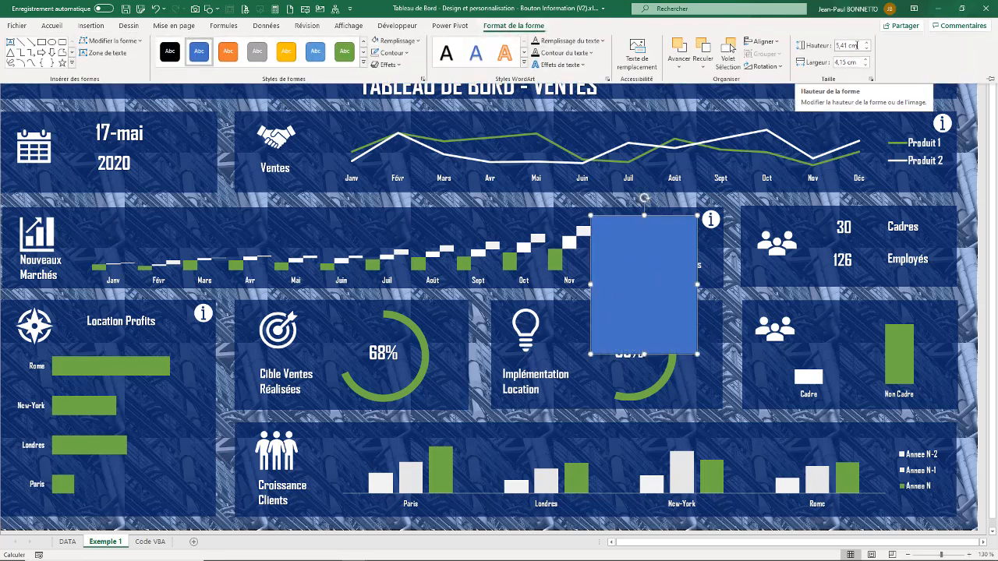
left_click(859, 46)
type("4")
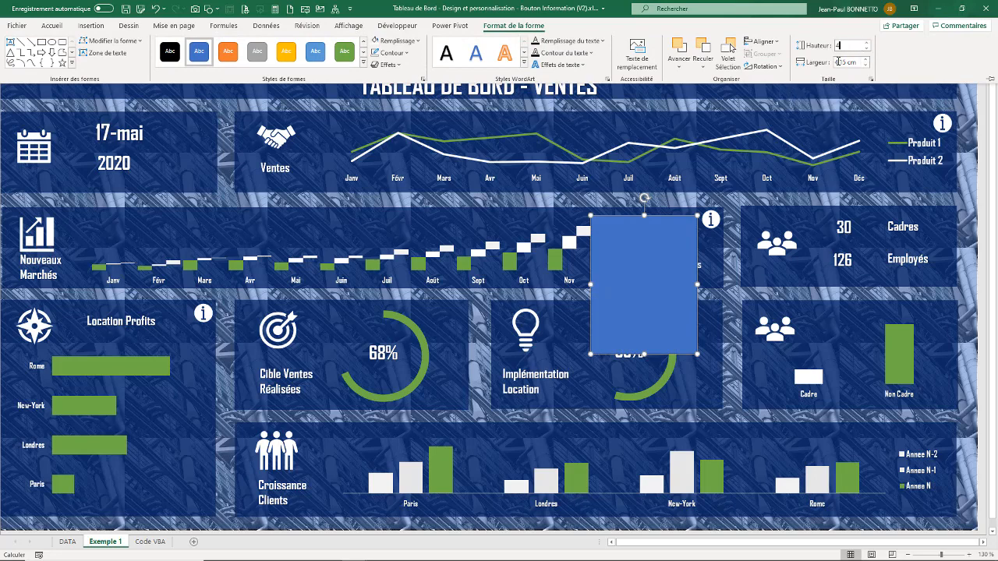
left_click(864, 62)
type("4")
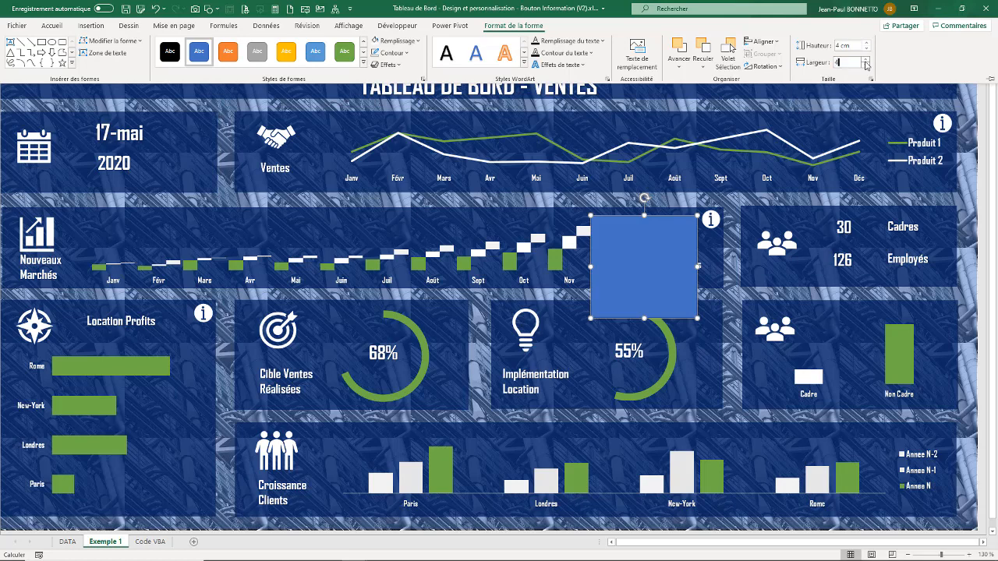
left_click(686, 217)
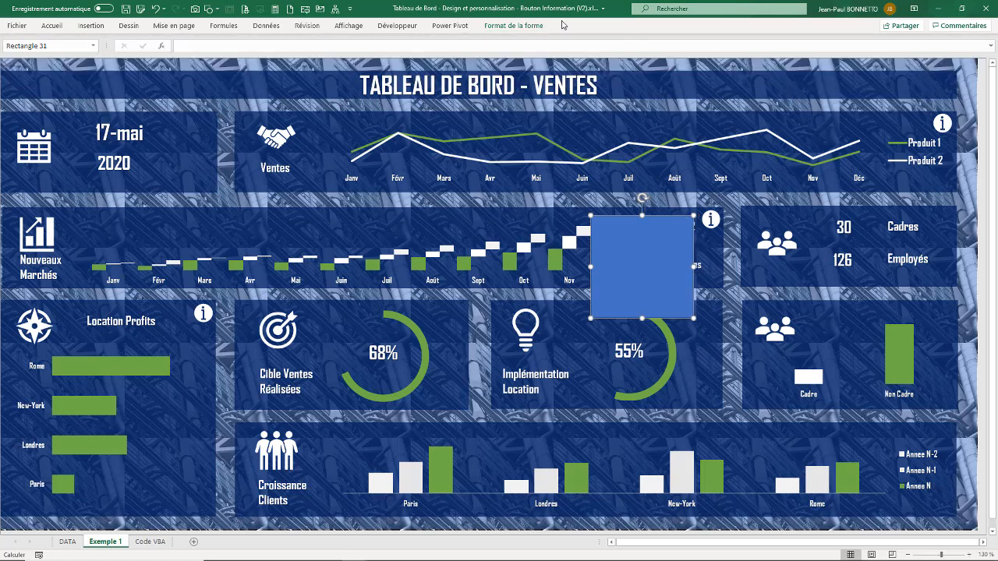
Fill the 4 cm square beside the Nouveaux Marchés icon with white and remove its outline
left_click(517, 25)
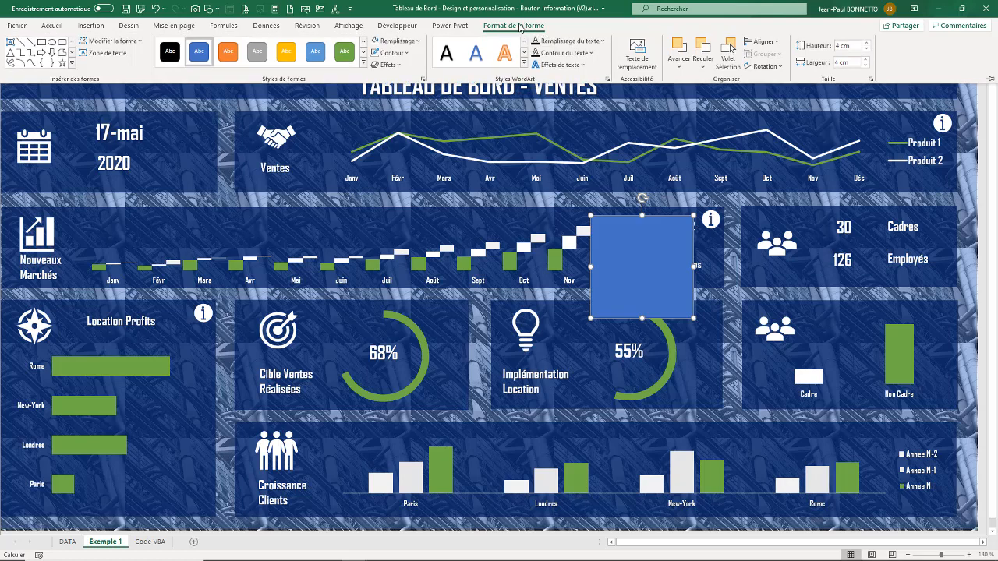
left_click(417, 40)
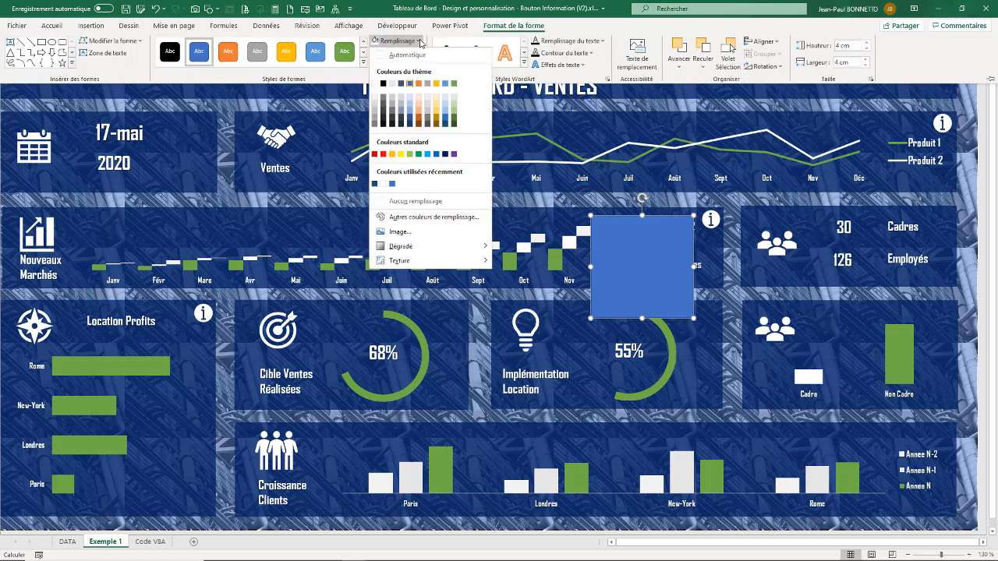
left_click(375, 83)
left_click(391, 52)
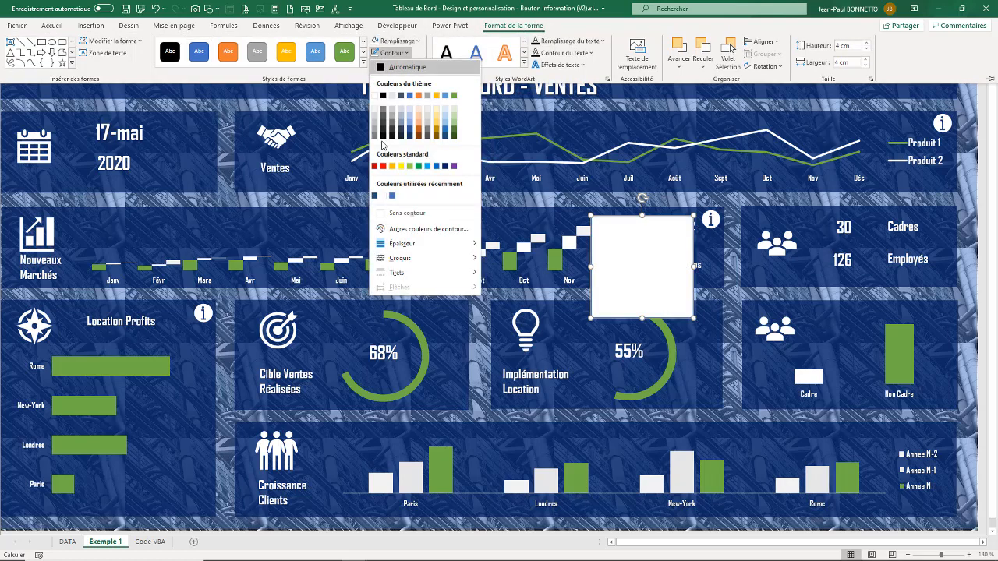
left_click(410, 216)
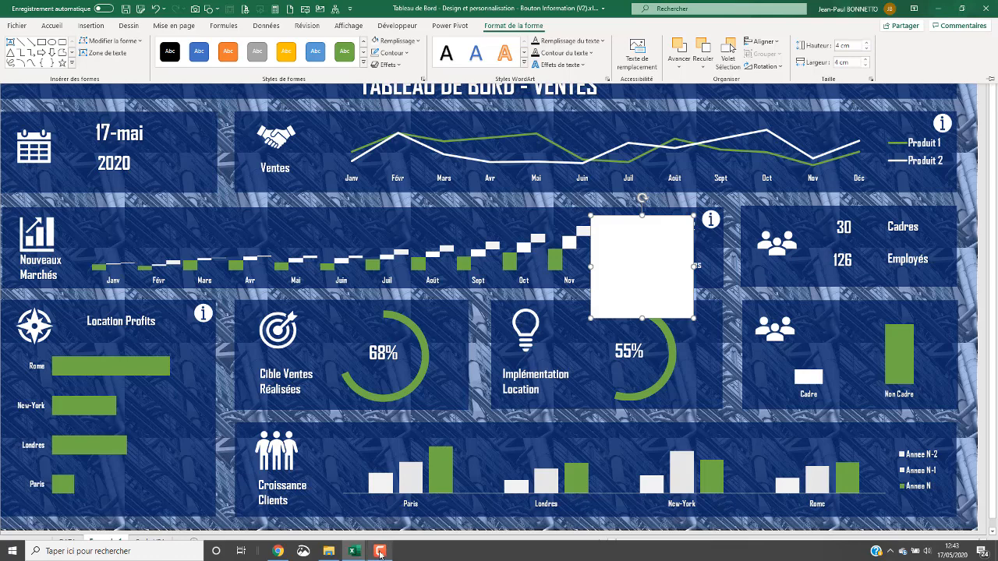
Make the square's white fill slightly transparent through the custom fill colour settings
mouse_move(379, 553)
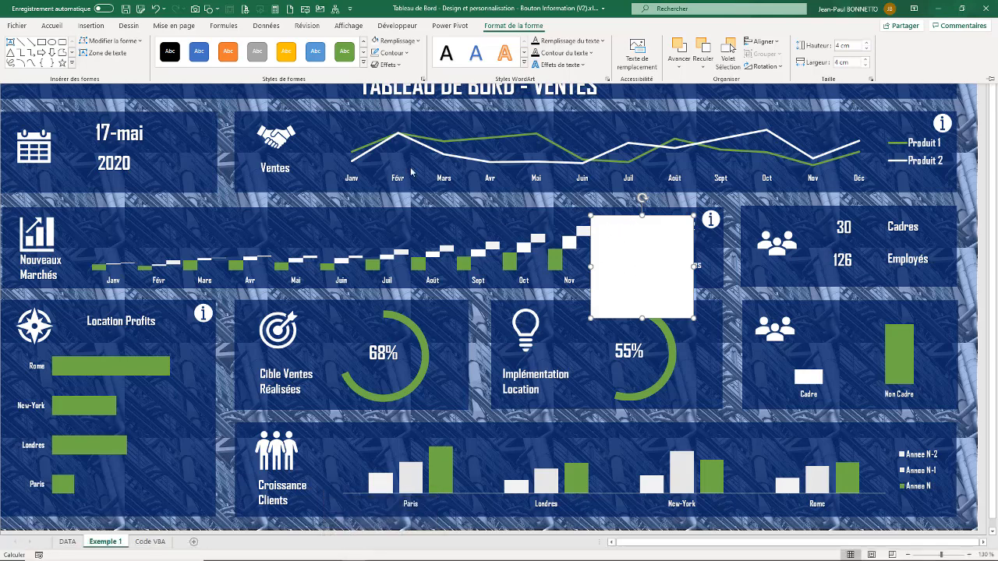
left_click(421, 42)
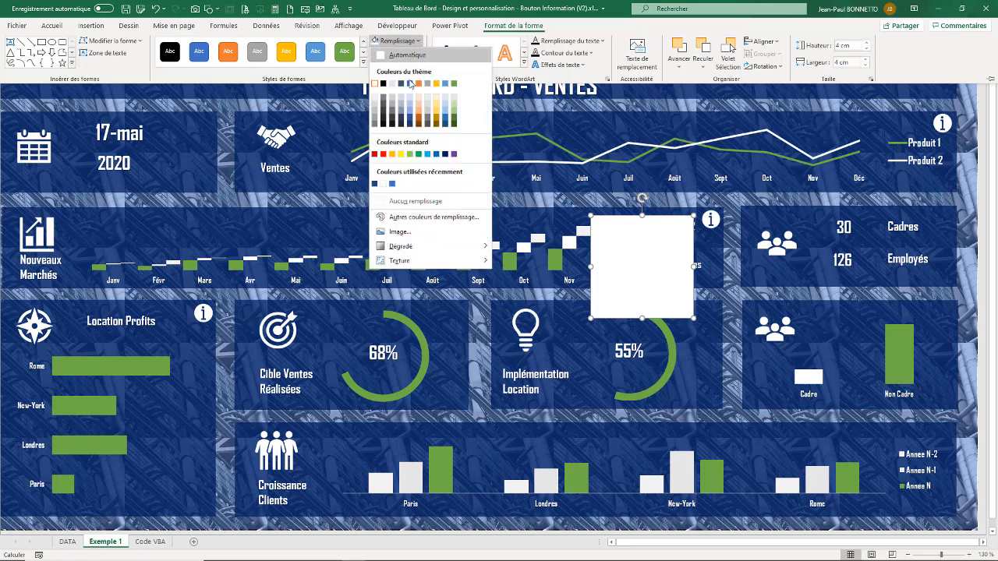
left_click(413, 216)
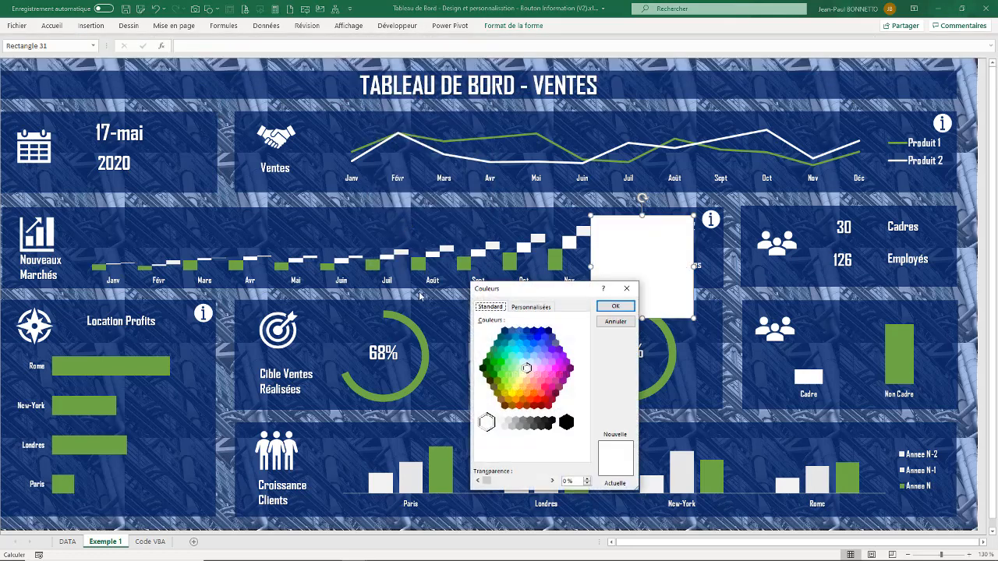
left_click(566, 481)
left_click(543, 482)
left_click(615, 306)
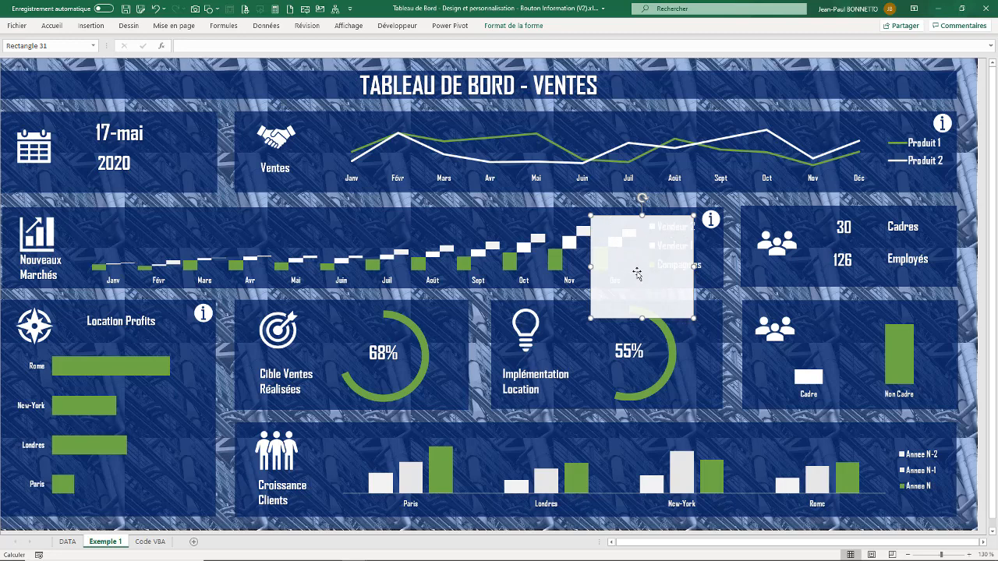
Draw a text box about 3.2 cm square inside the semi-transparent white card
left_click(90, 25)
left_click(183, 41)
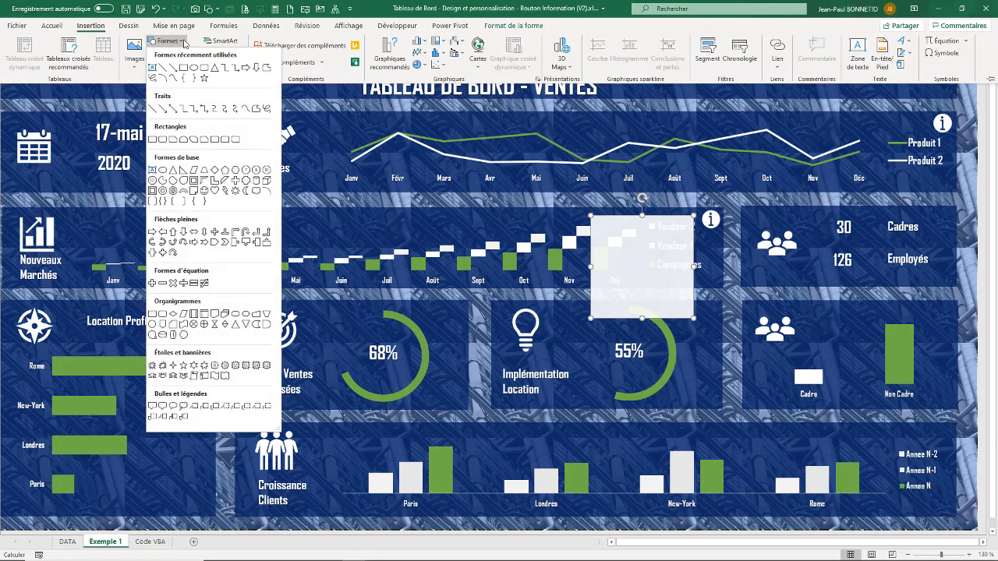
left_click(184, 44)
left_click(183, 41)
left_click(855, 47)
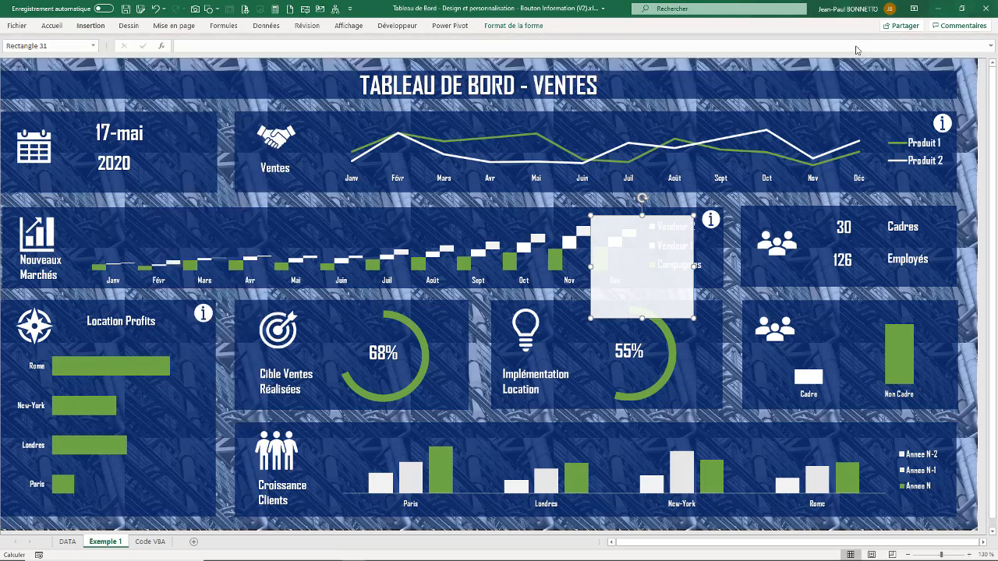
mouse_move(599, 226)
left_mouse_down()
mouse_move(663, 275)
mouse_move(680, 309)
left_mouse_up()
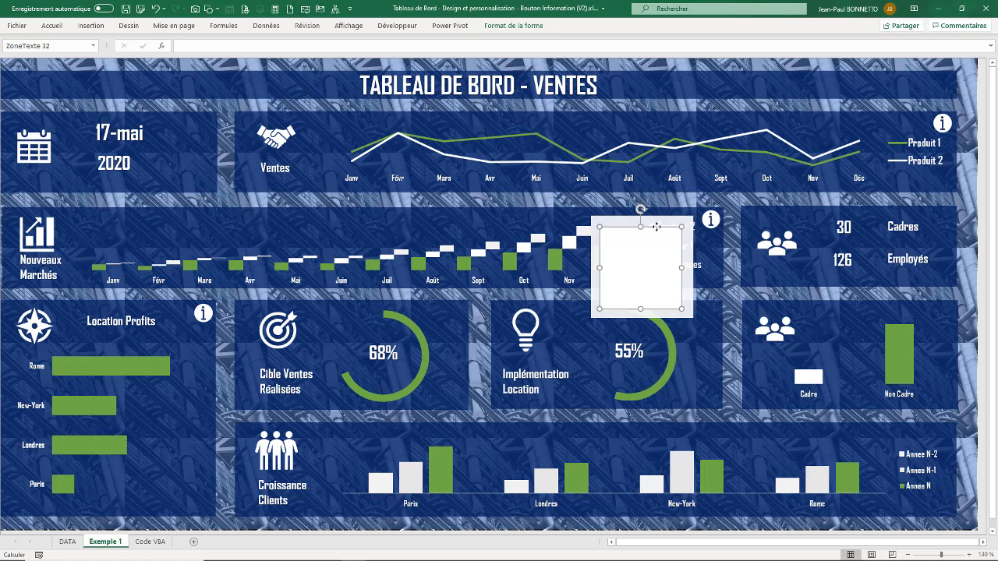
Remove the outline and the fill of the new text box
left_click(513, 26)
left_click(409, 54)
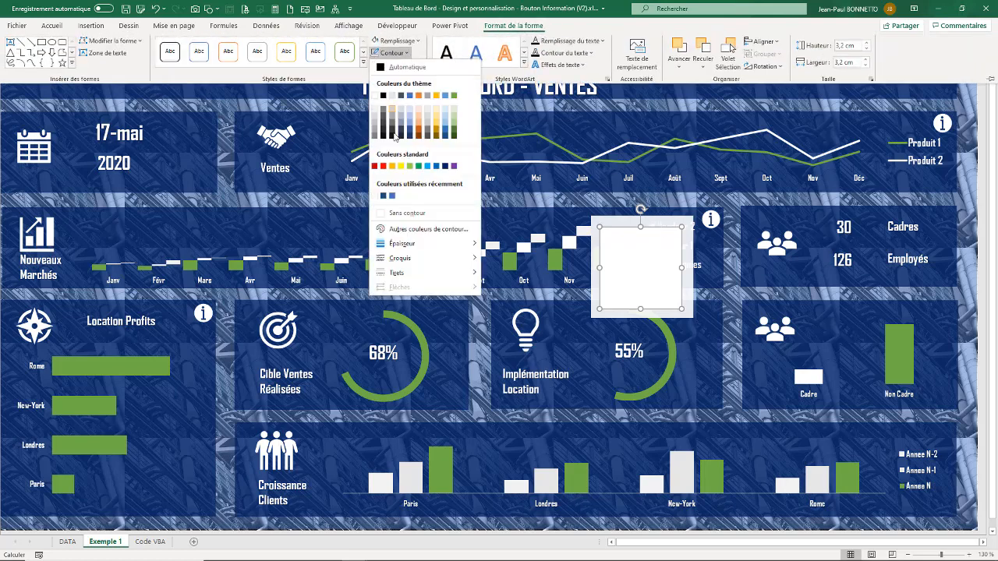
left_click(403, 212)
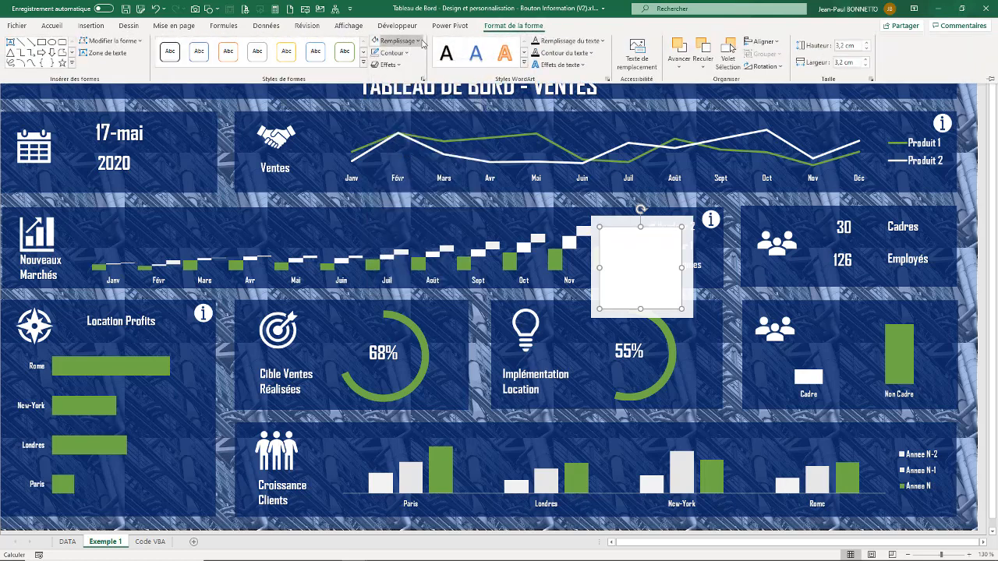
left_click(419, 41)
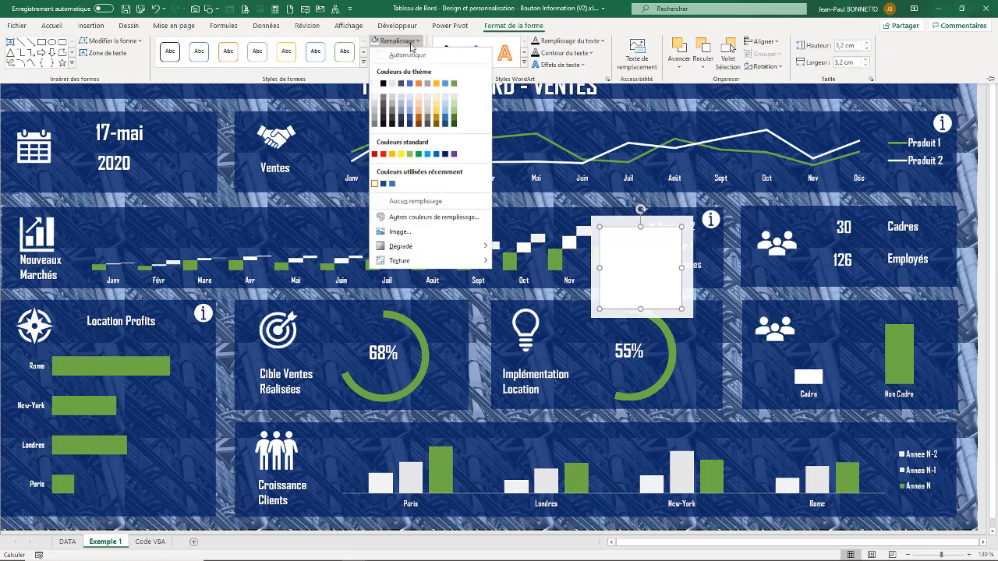
left_click(411, 203)
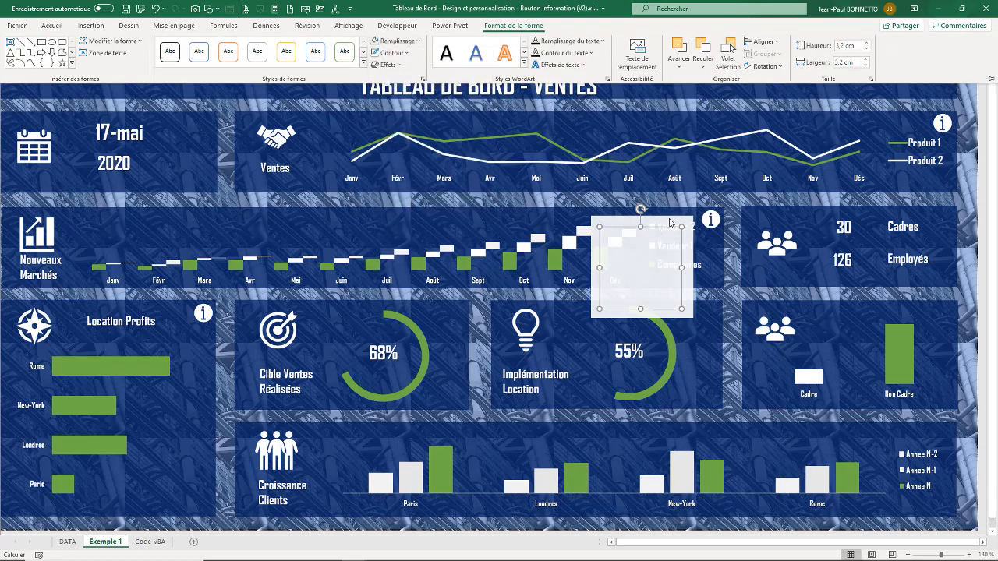
Set the text box's height and width to 4 cm each, matching the white square
left_click(861, 45)
type("4")
left_click(861, 61)
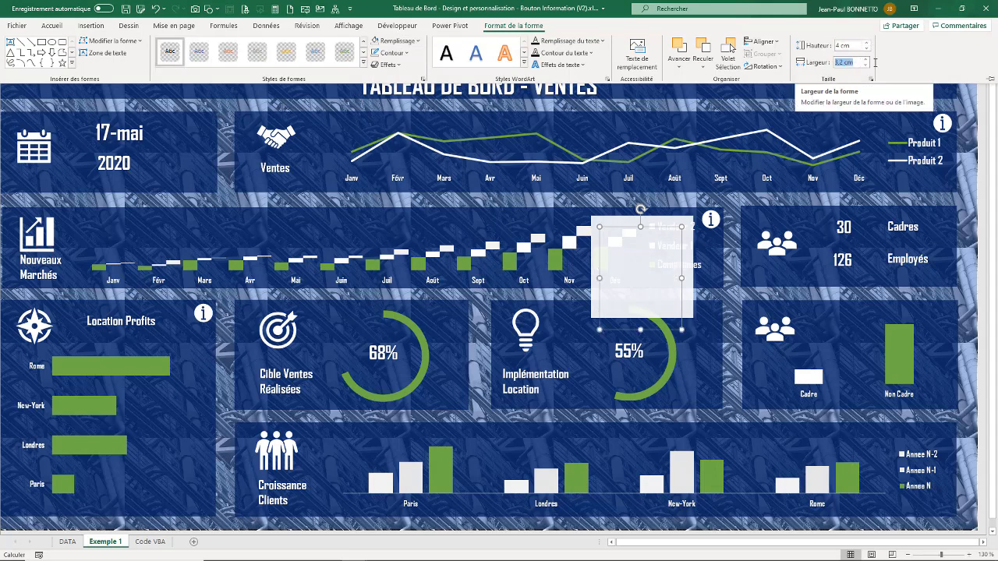
type("4")
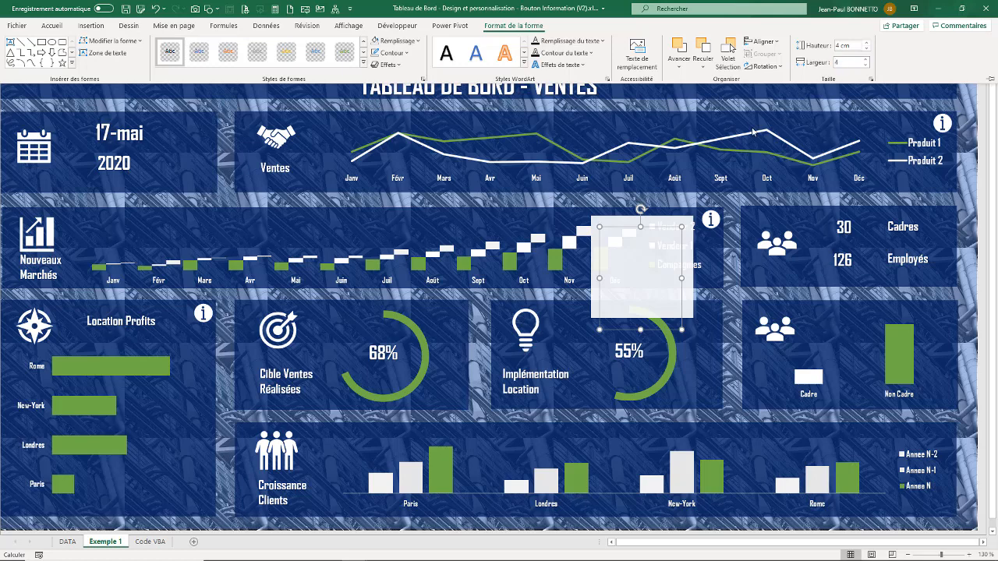
left_click(661, 228)
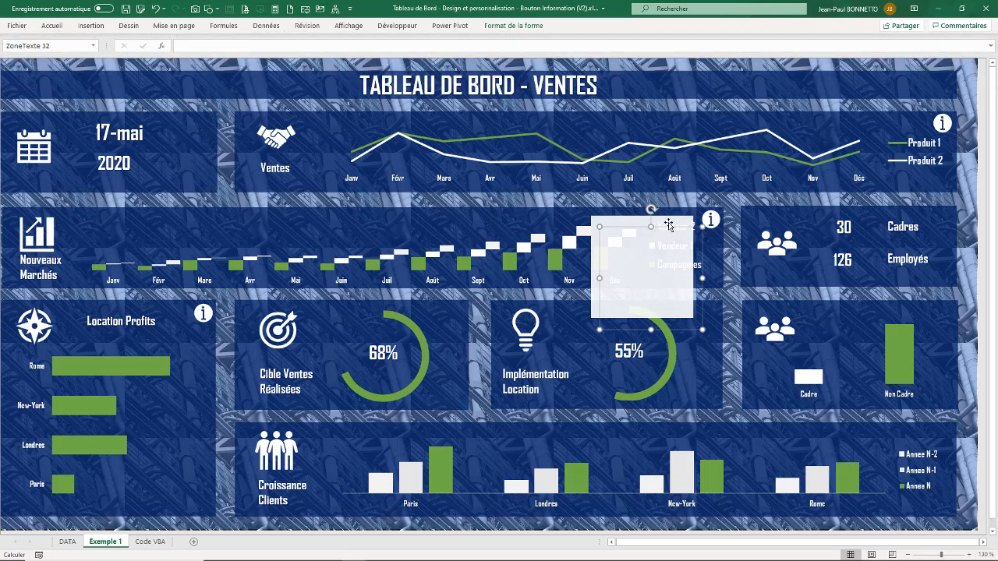
Select the white square together with the text box and align them centred on each other horizontally and vertically
left_click(672, 224, "ctrl")
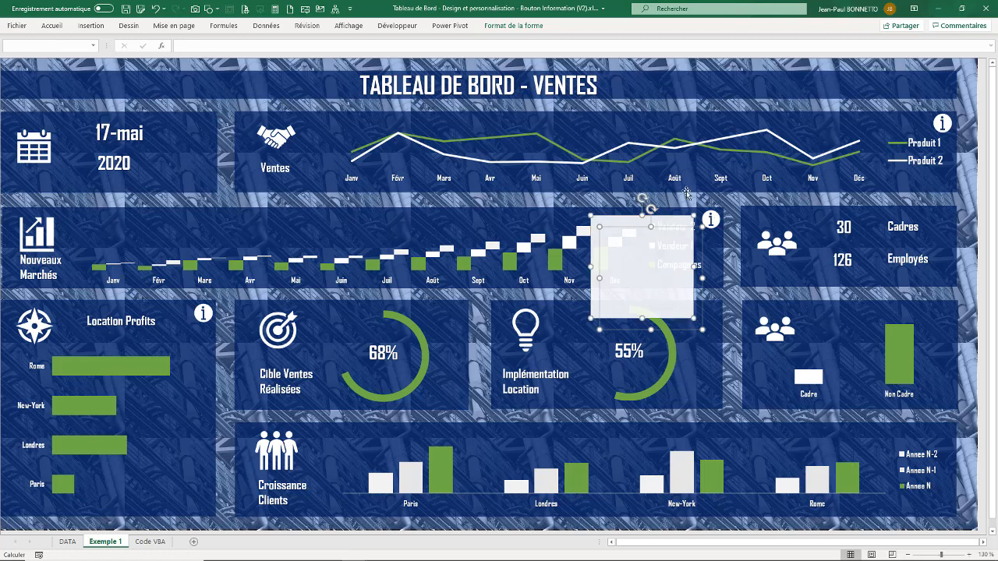
left_click(508, 26)
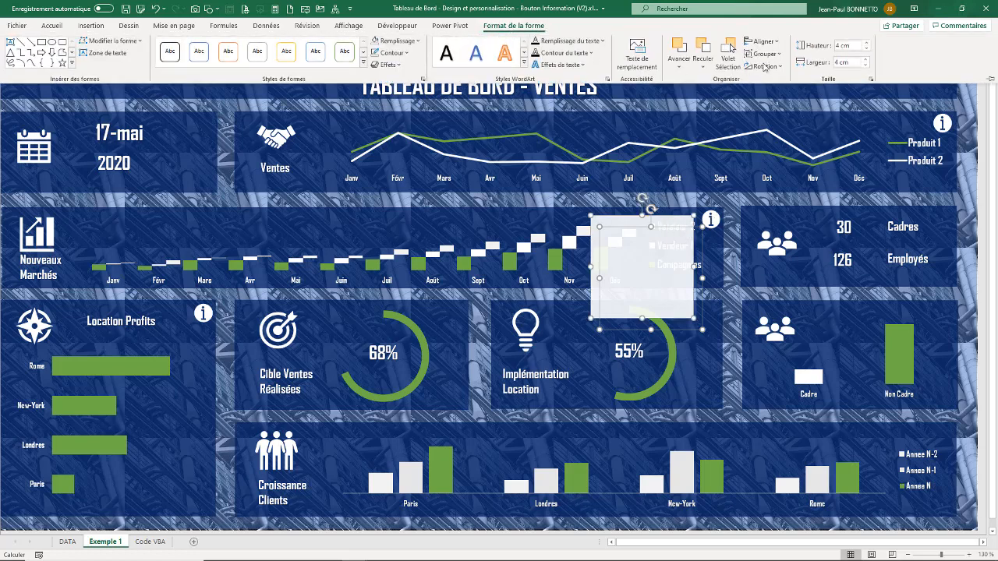
left_click(764, 42)
left_click(770, 69)
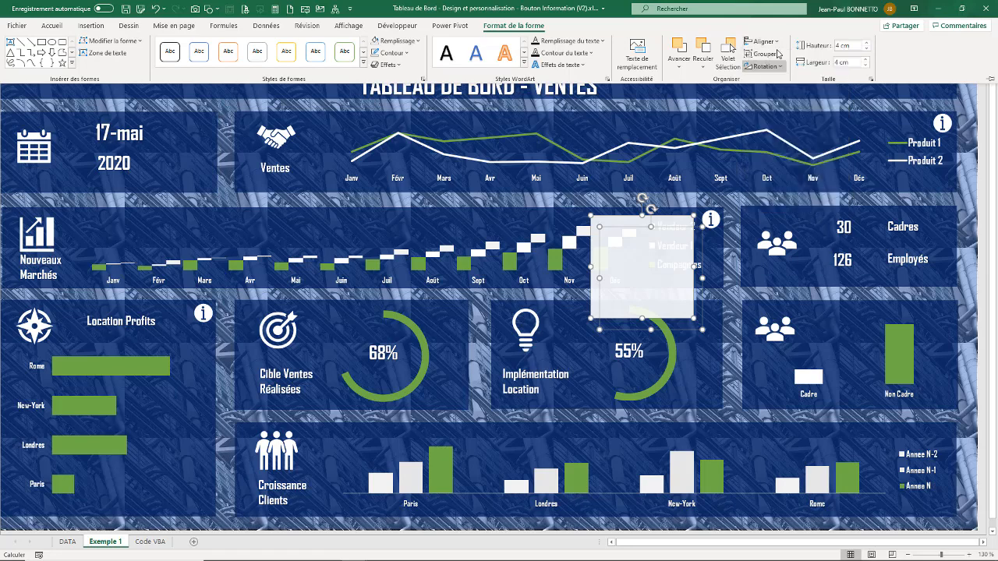
left_click(780, 42)
left_click(781, 117)
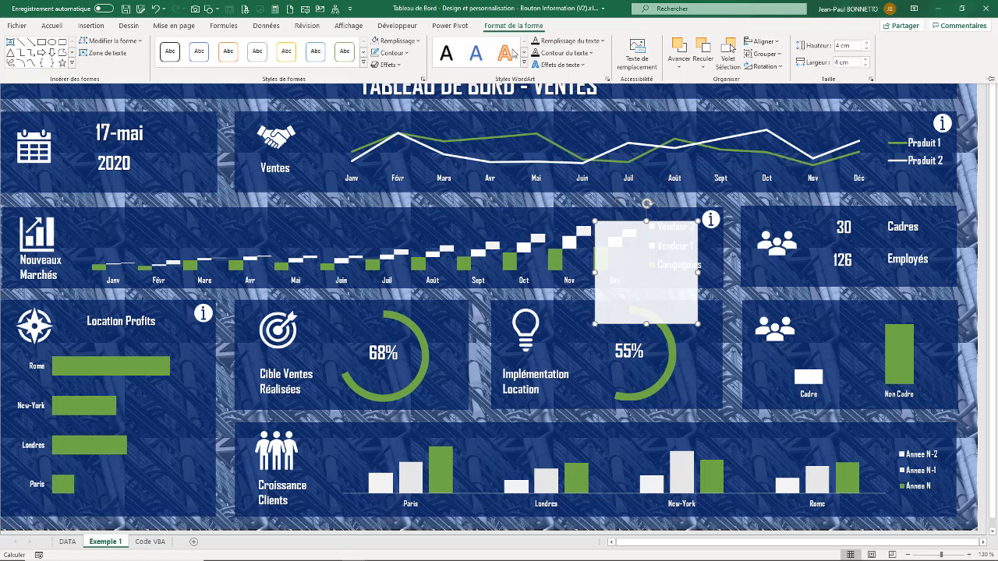
Display the sheet's object list and examine the new text box and rectangle against the CadreInfoAnnuel and CadreInfoLocation groups
left_click(51, 26)
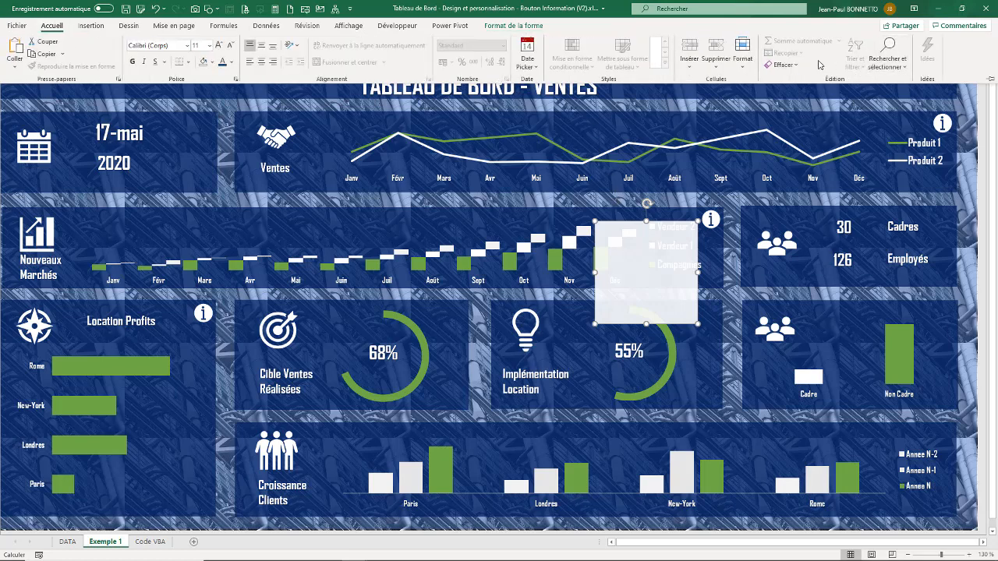
left_click(898, 66)
left_click(910, 231)
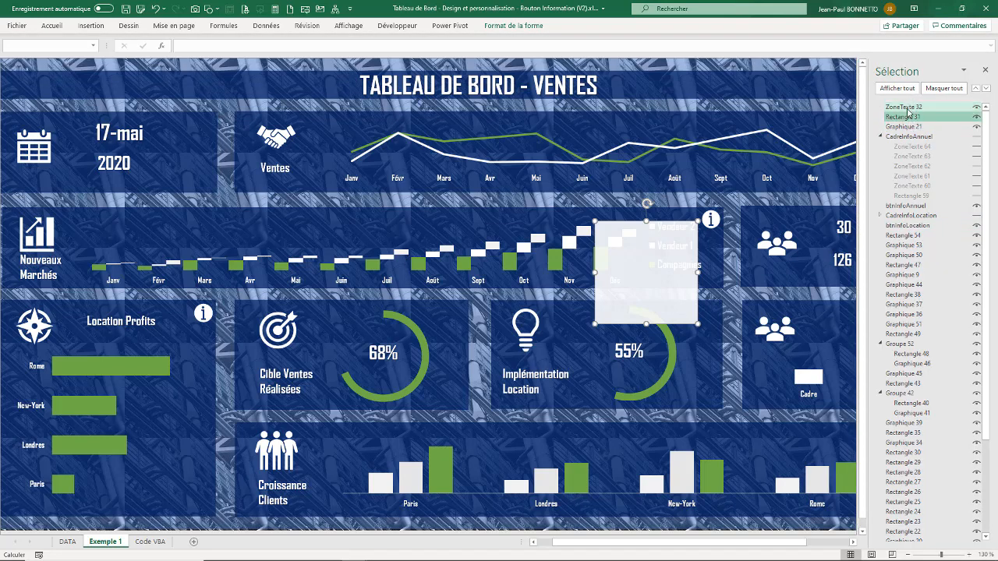
left_click(899, 110, "ctrl")
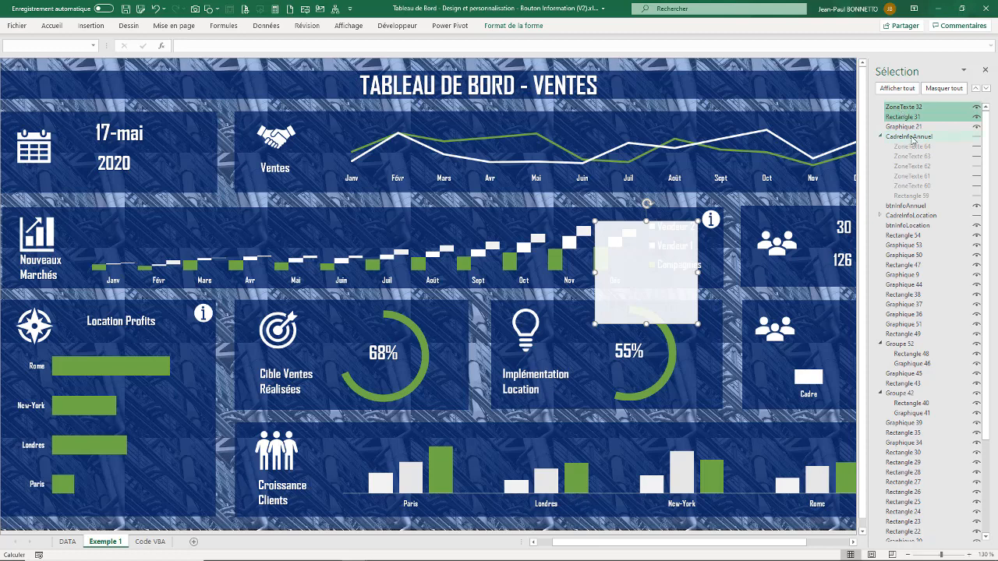
left_click(911, 137)
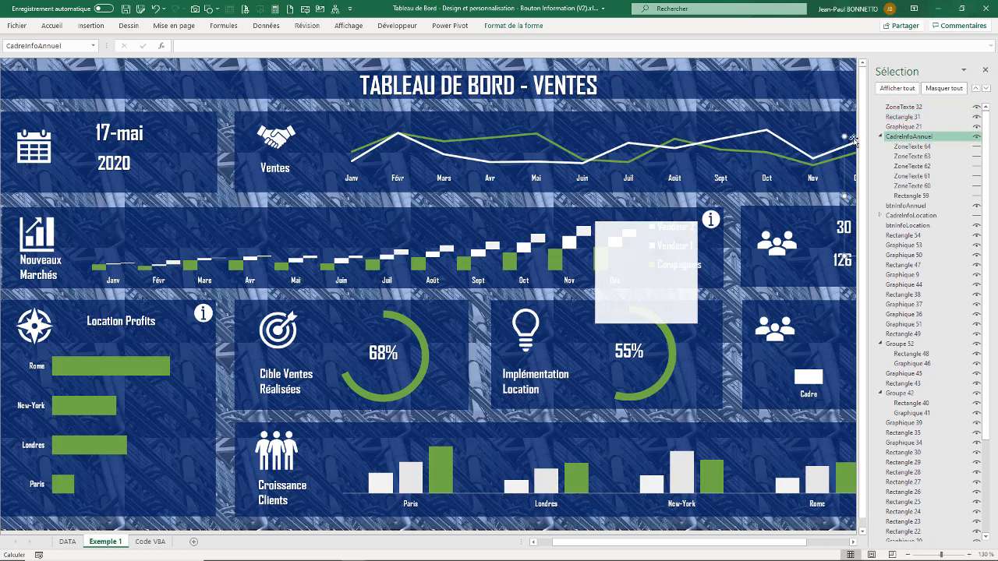
left_click(908, 216)
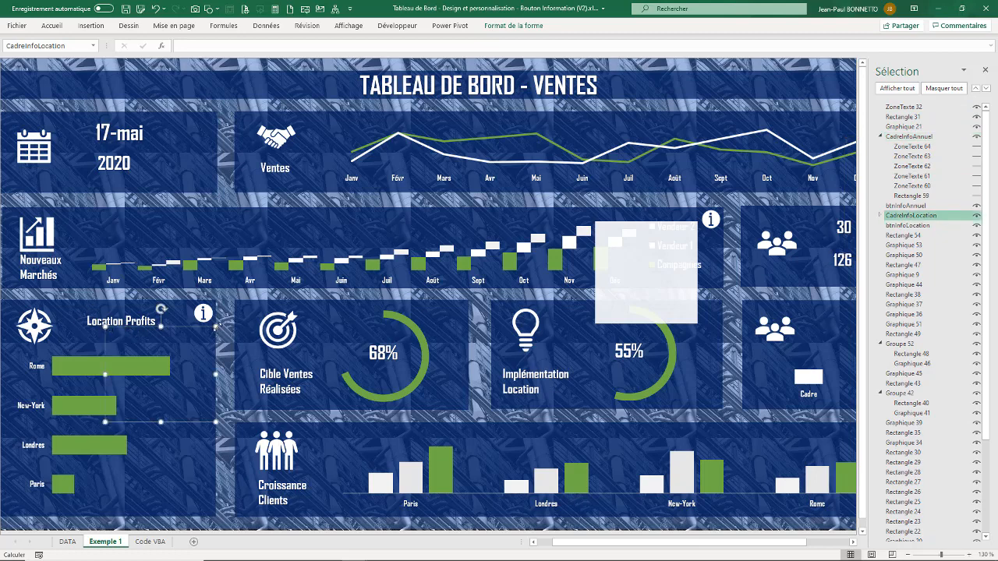
Show the Location Profits information card and examine the objects inside the CadreInfoLocation group
left_click(203, 314)
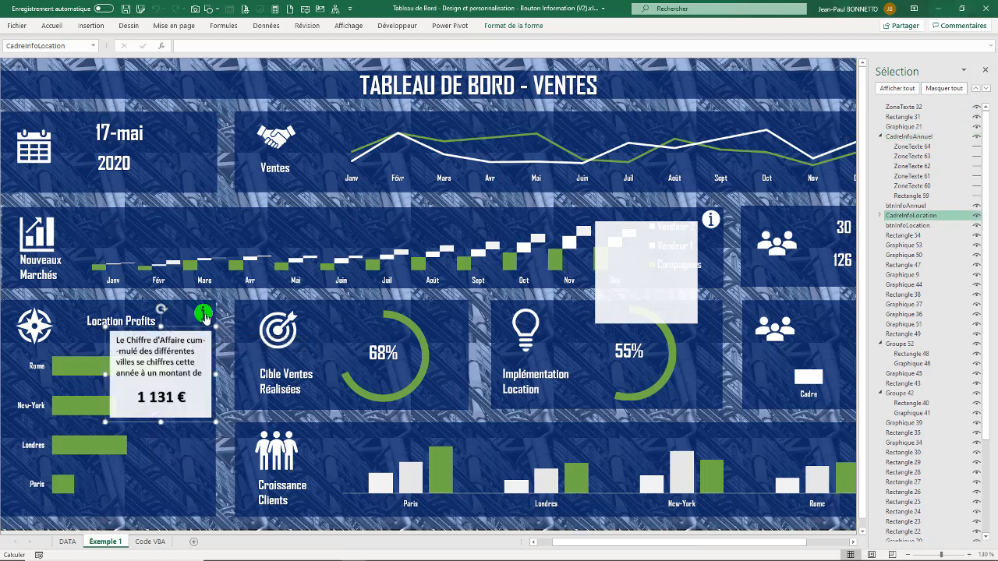
left_click(881, 215)
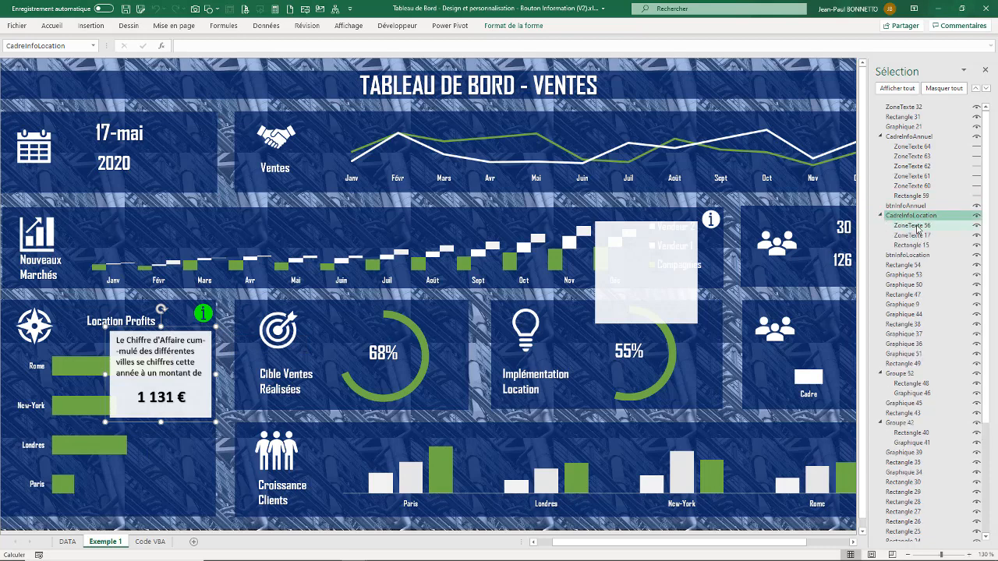
left_click(911, 226)
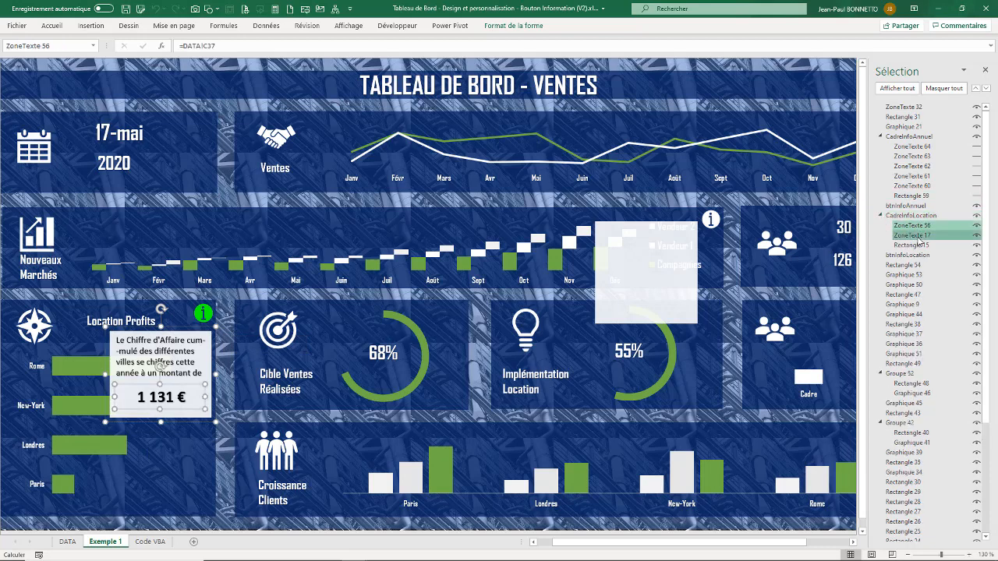
left_click(918, 234)
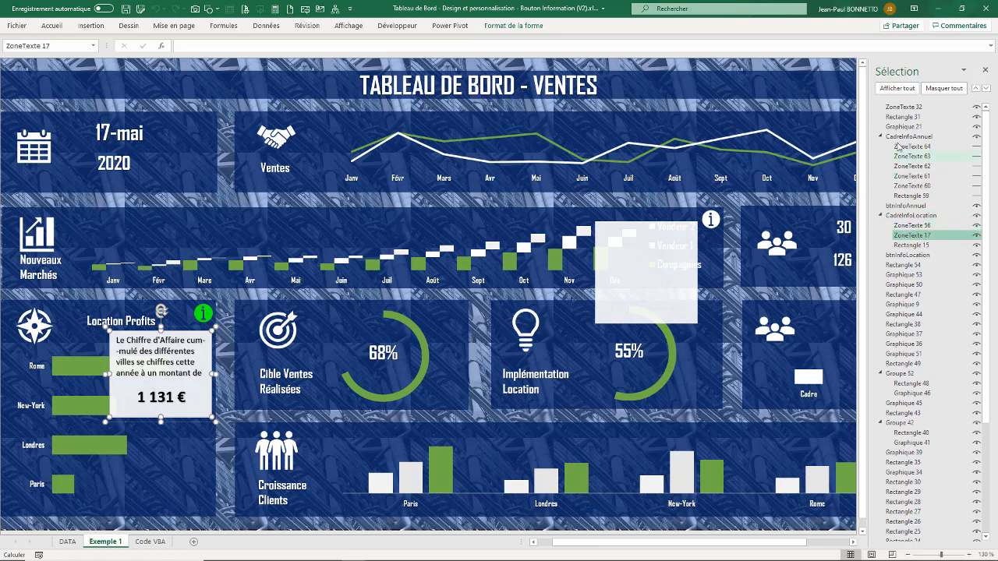
Compare the new text box, square and information icon with the named btnInfoAnnuel and CadreInfoAnnuel objects
left_click(904, 106)
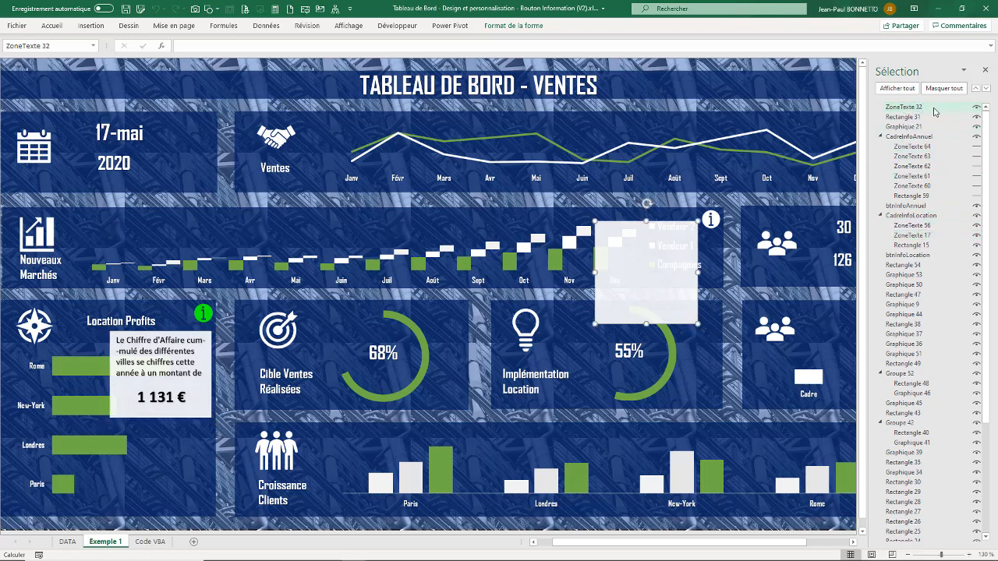
left_click(918, 117)
left_click(676, 223)
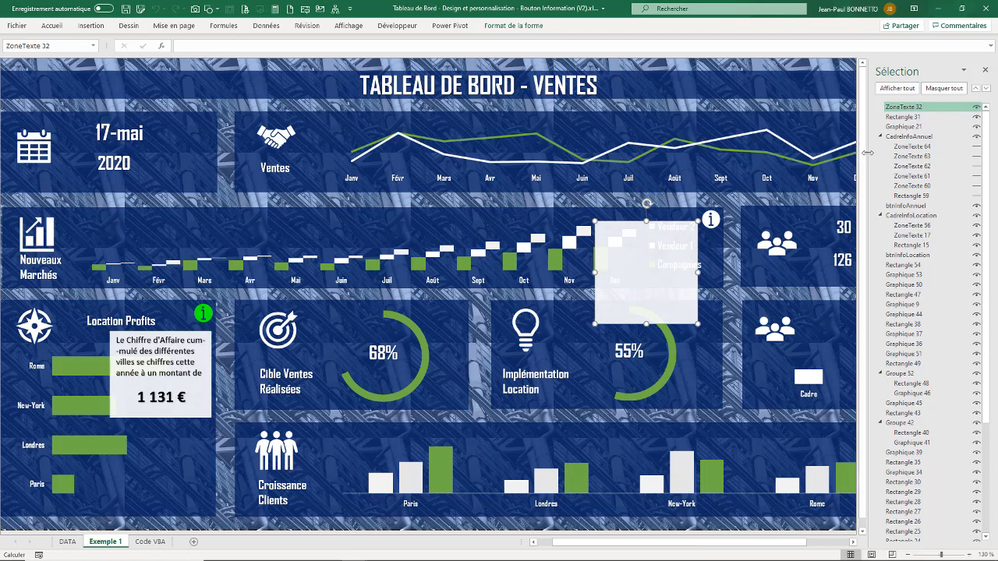
left_click(898, 127)
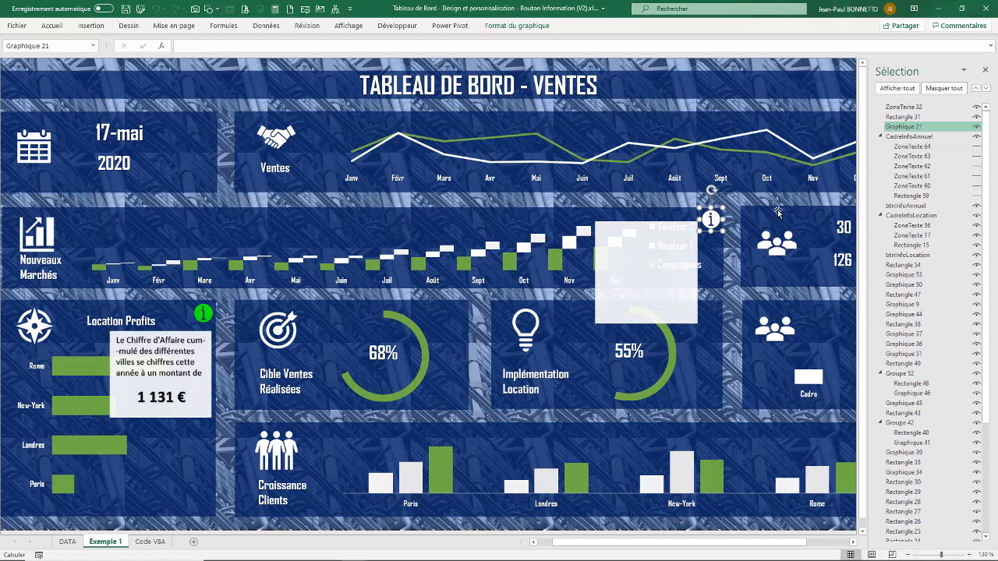
left_click(902, 207)
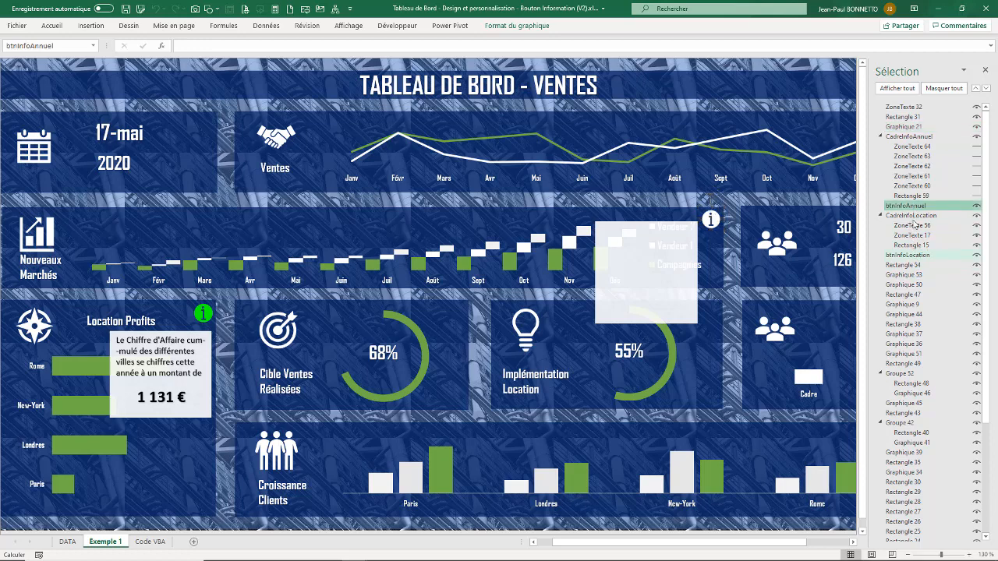
left_click(916, 137)
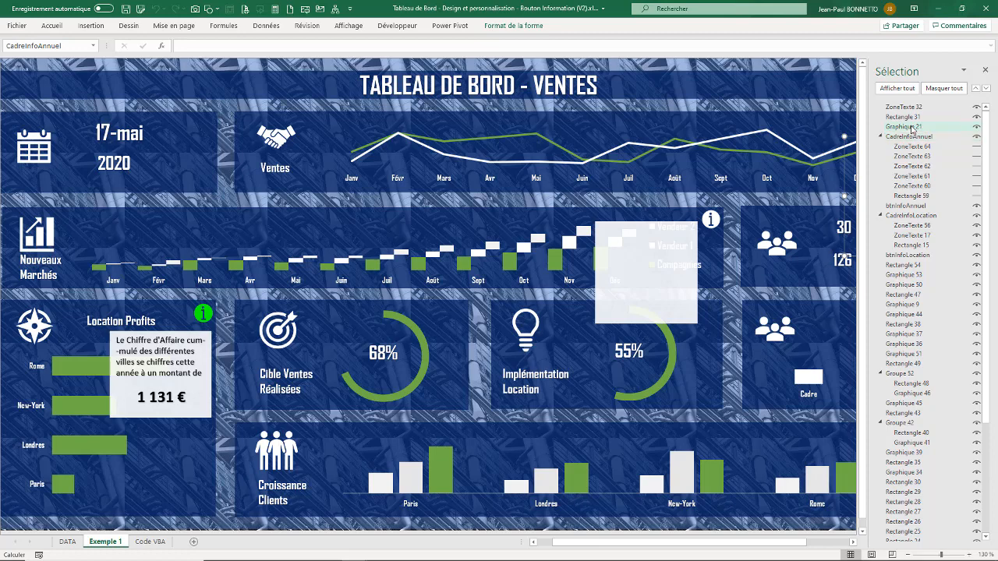
Rename the Nouveaux Marchés information icon btnInfoMarche and collapse the CadreInfoLocation and CadreInfoAnnuel groups in the object list
left_click(910, 128)
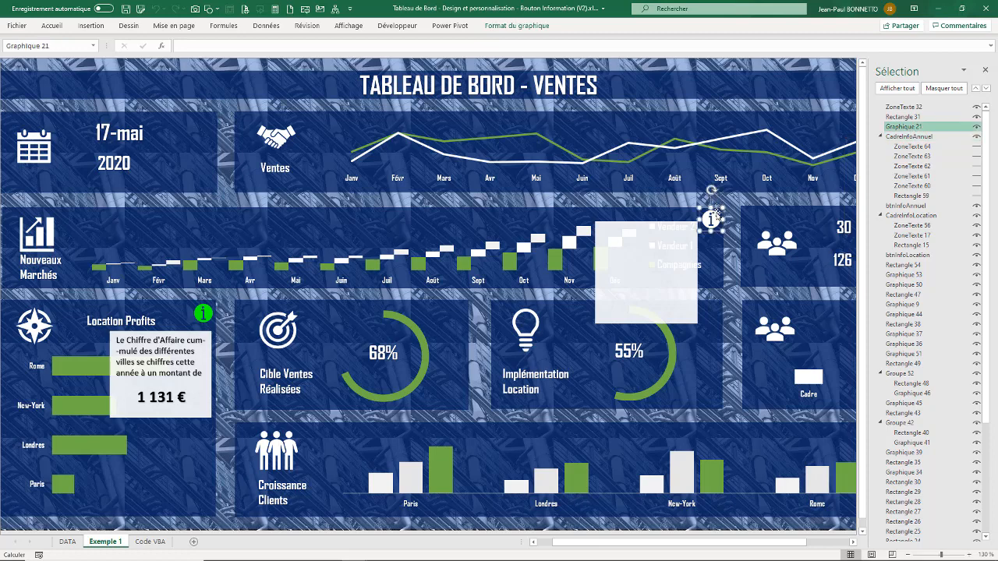
left_click(909, 128)
left_click_drag(925, 127, 867, 127)
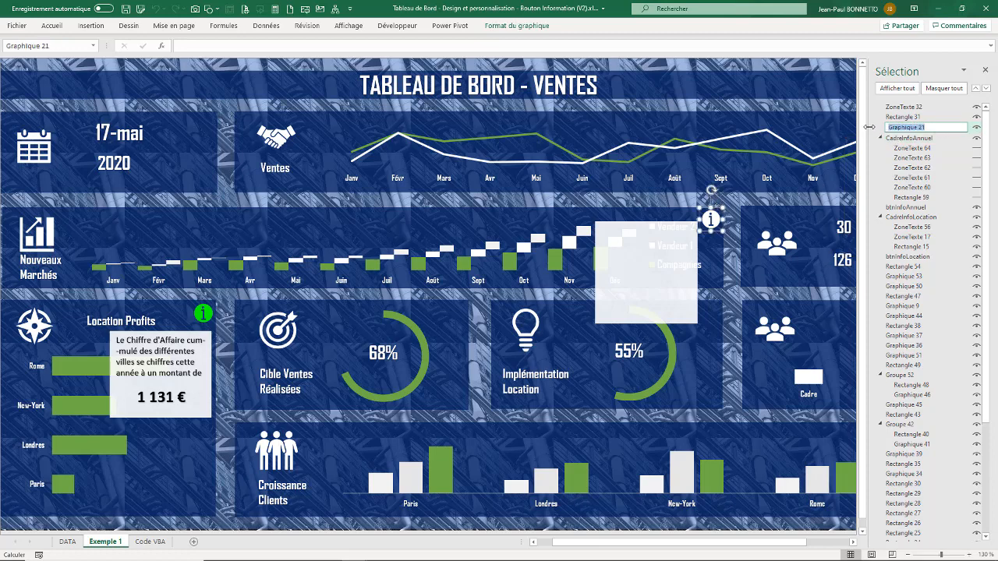
type("btnInfo")
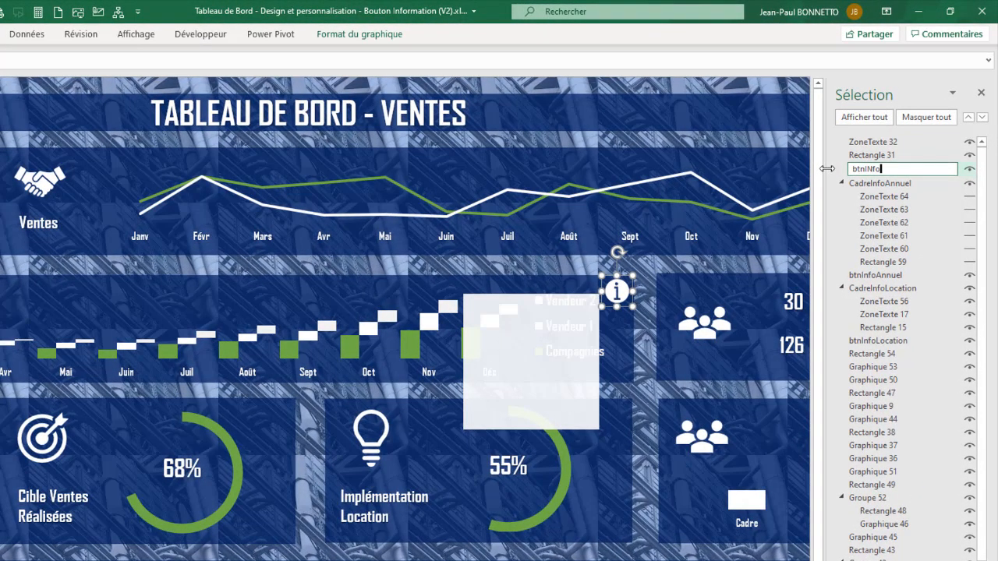
key("BackSpace")
key("BackSpace")
key("BackSpace")
type("nfoMarche")
left_click(842, 290)
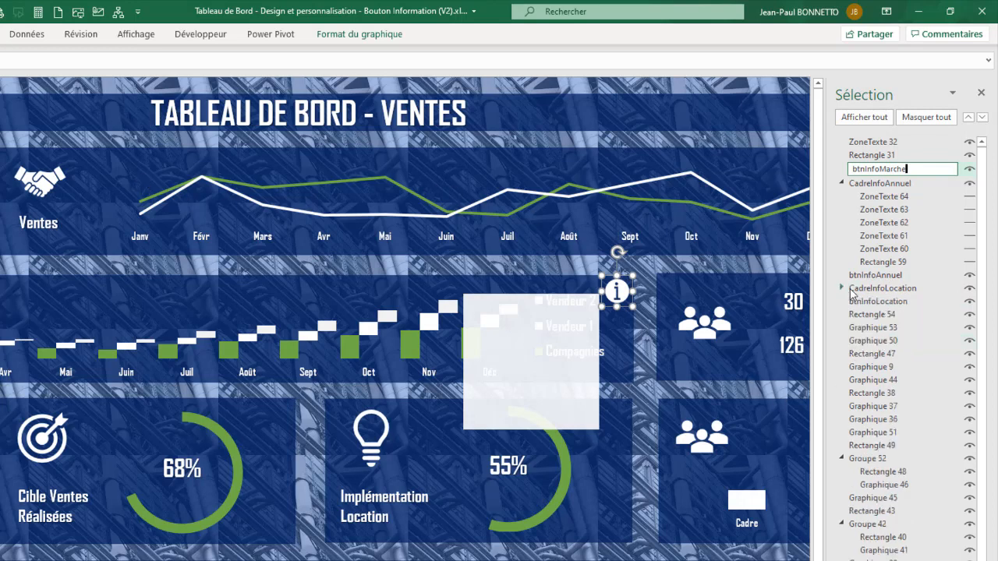
left_click(841, 184)
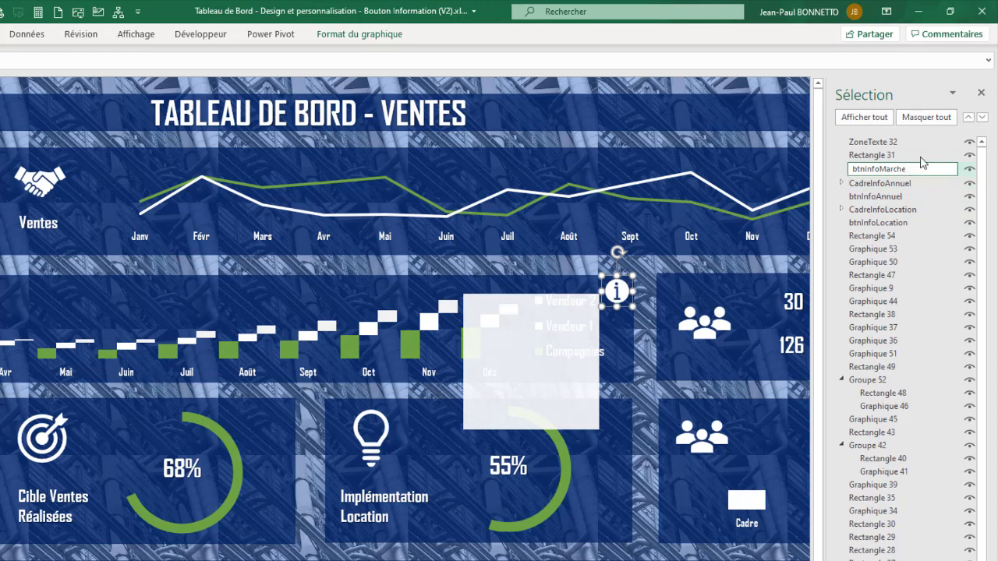
Group the white square Rectangle 31 with the text box ZoneTexte 32
left_click(861, 158)
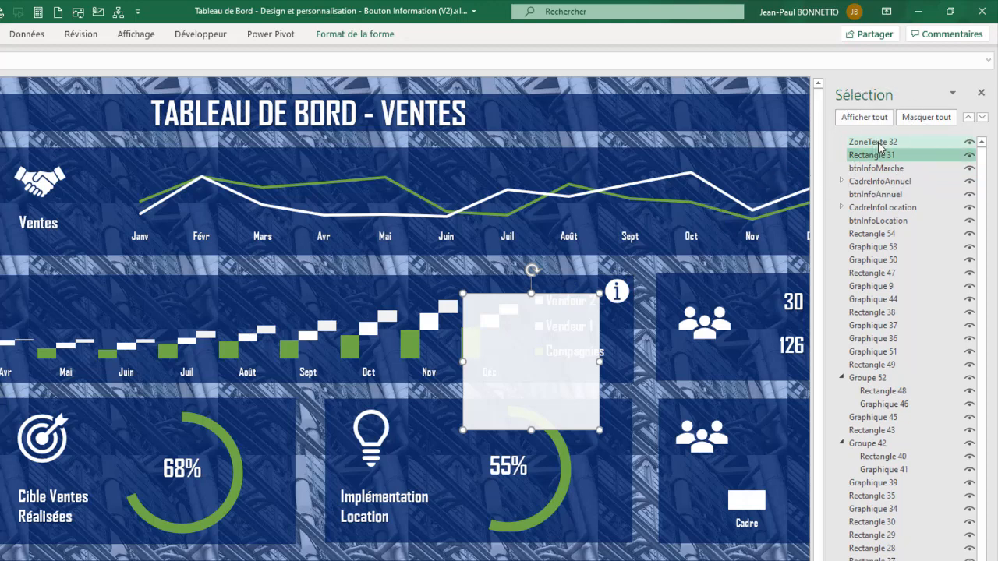
left_click(878, 144, "ctrl")
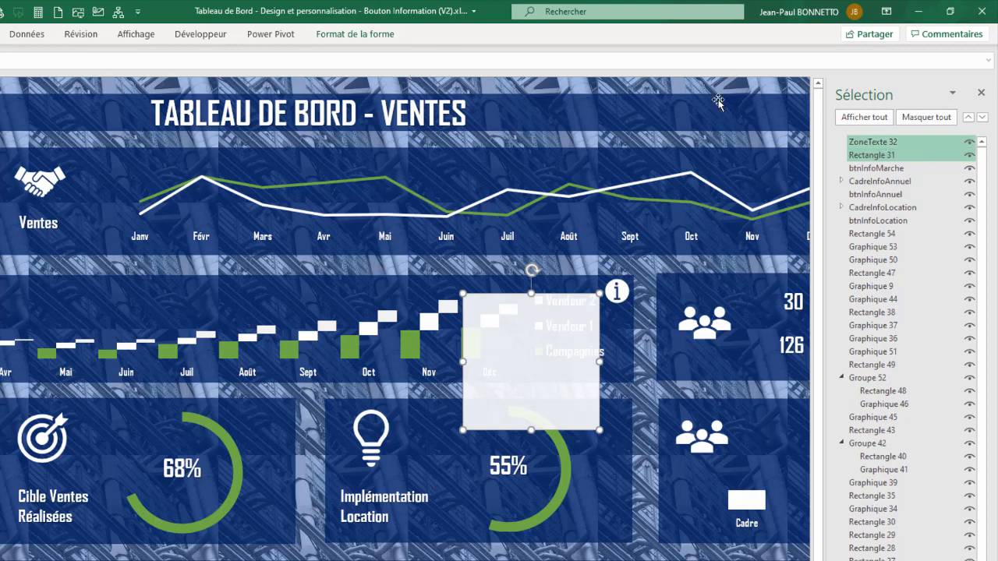
left_click(354, 36)
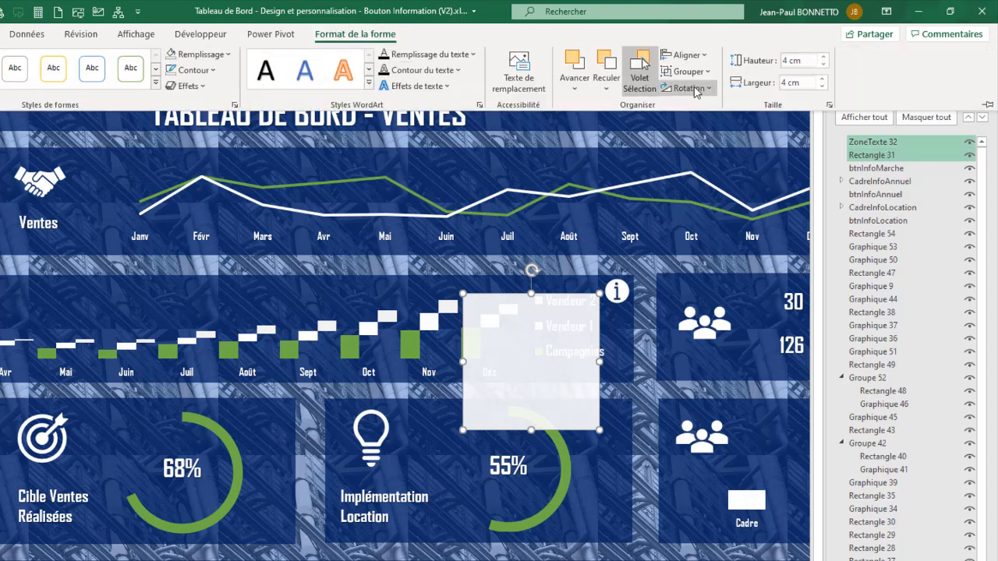
left_click(689, 72)
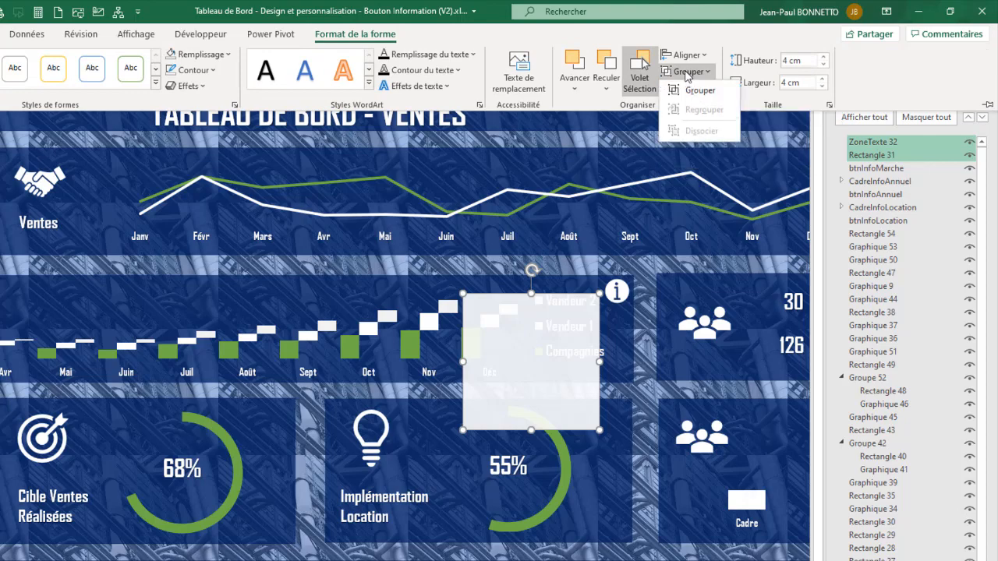
left_click(701, 90)
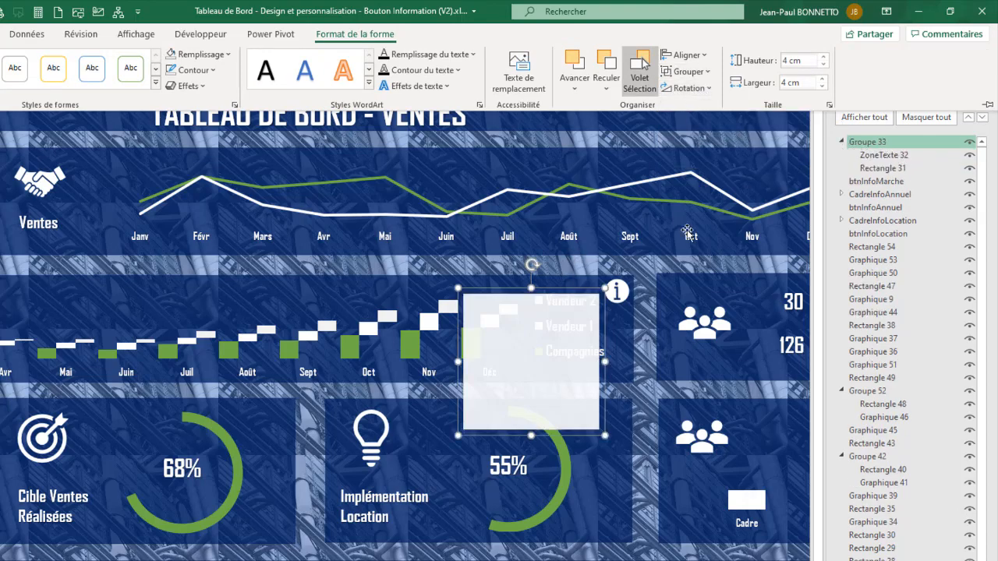
Rename the new group of the white square and text box CadreInfoMarche
double_click(867, 145)
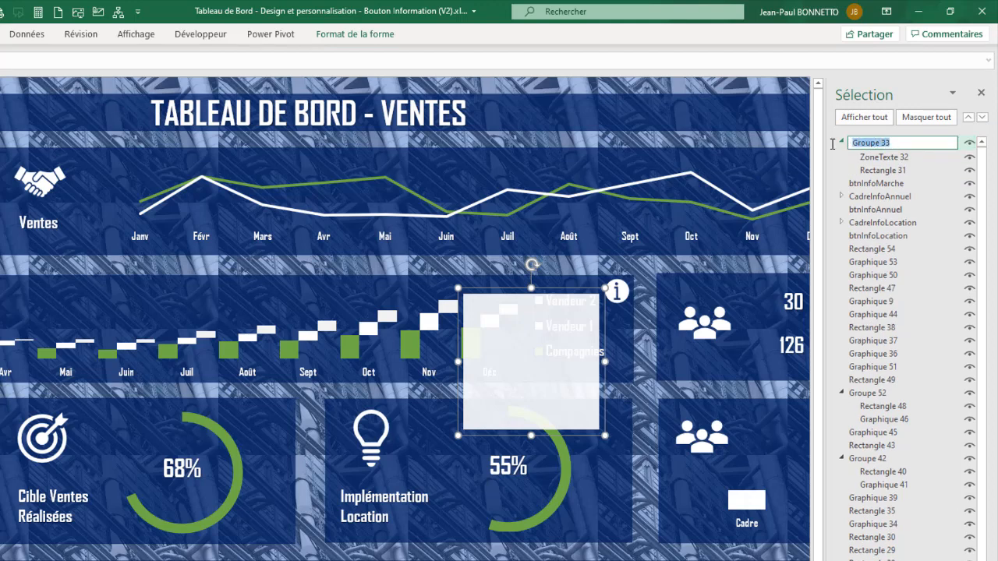
type("CadreInfoMarche")
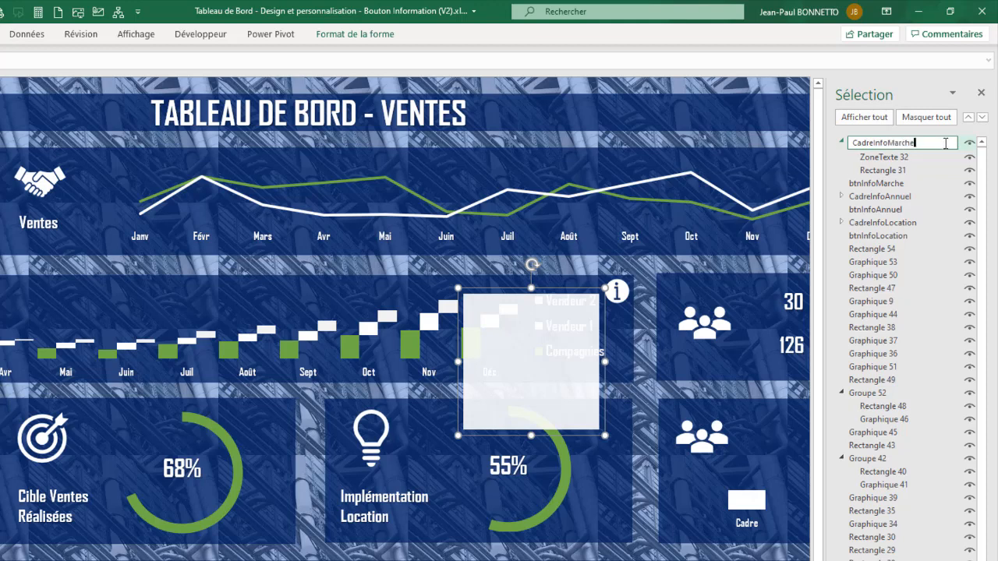
left_click(932, 168)
Check the CadreInfoMarche group by hiding and showing it again, and inspect its text box and rectangle
left_click(920, 144)
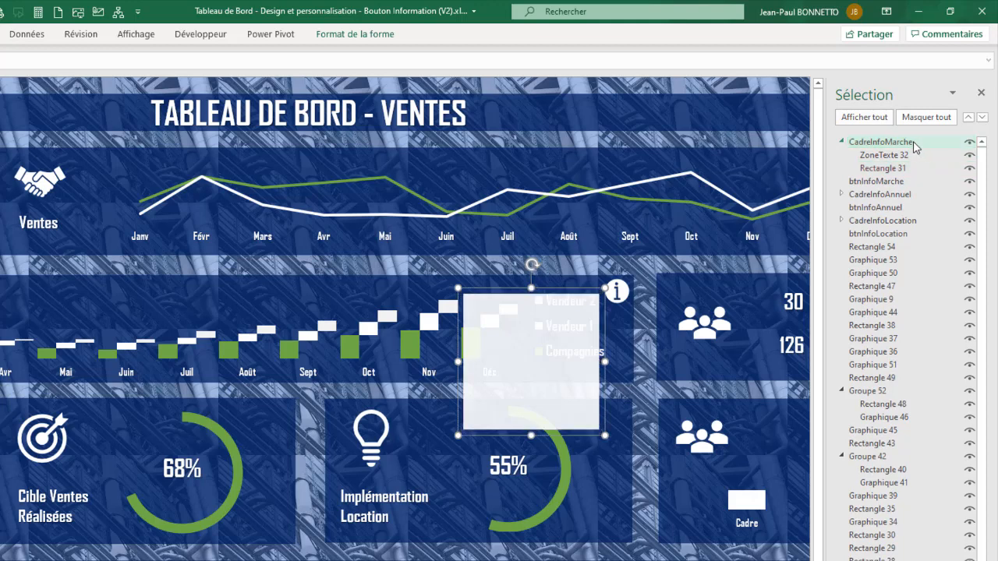
left_click(900, 145)
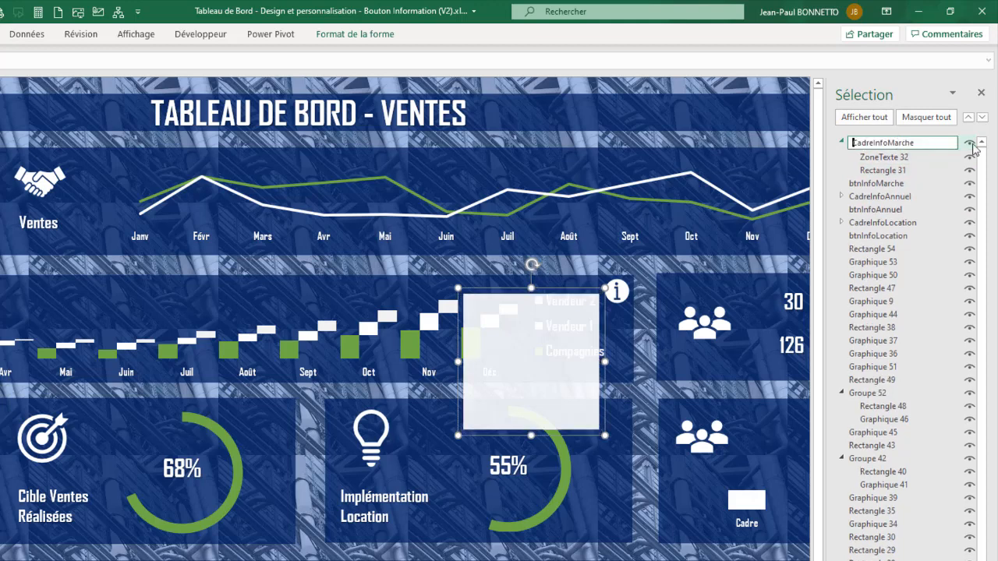
left_click(969, 145)
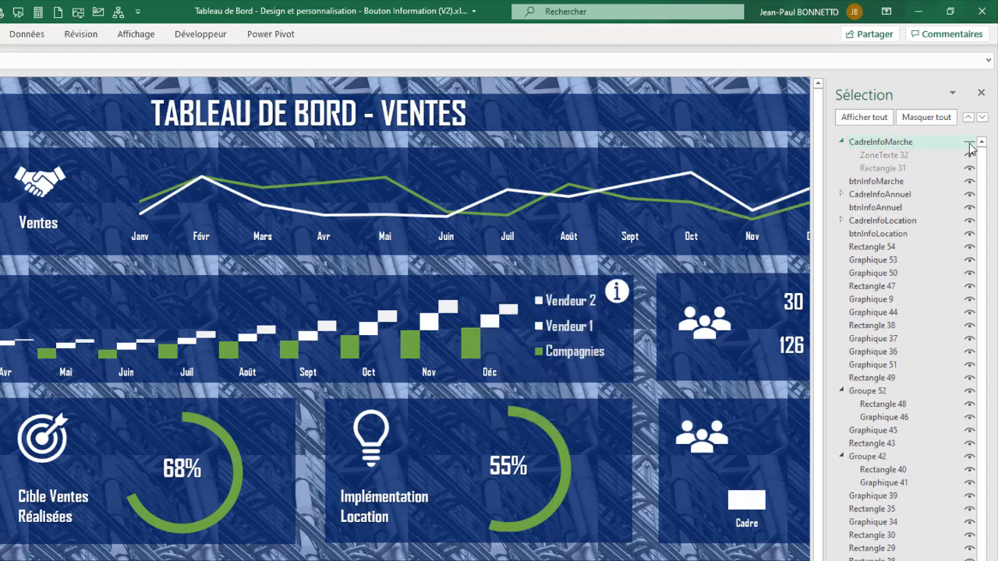
left_click(969, 145)
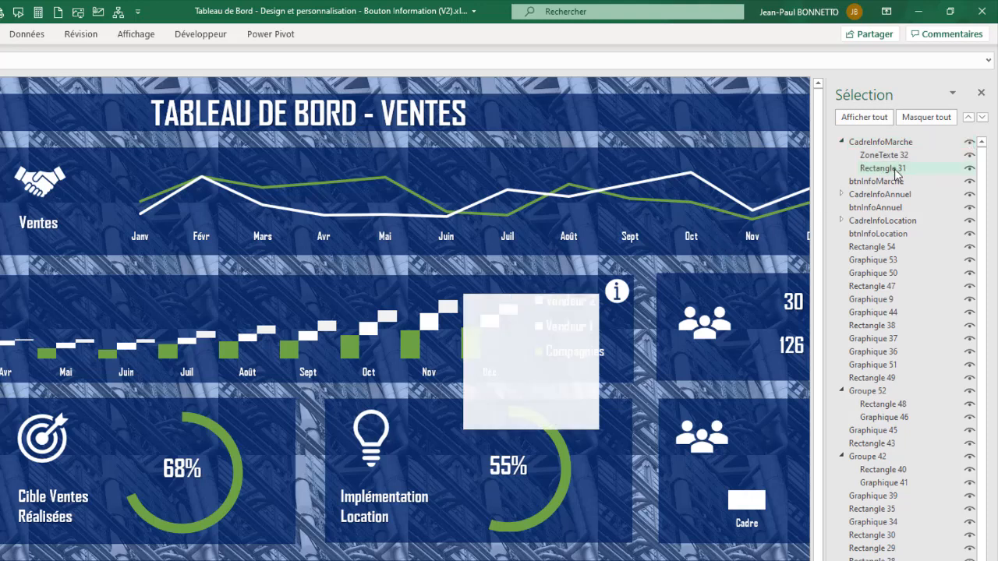
left_click(896, 169)
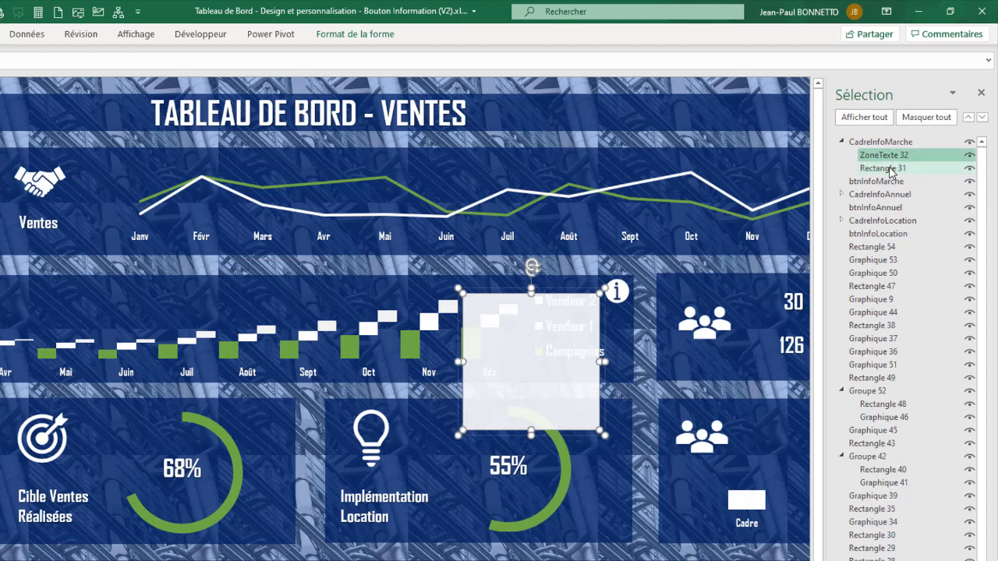
left_click(886, 156)
left_click(894, 144)
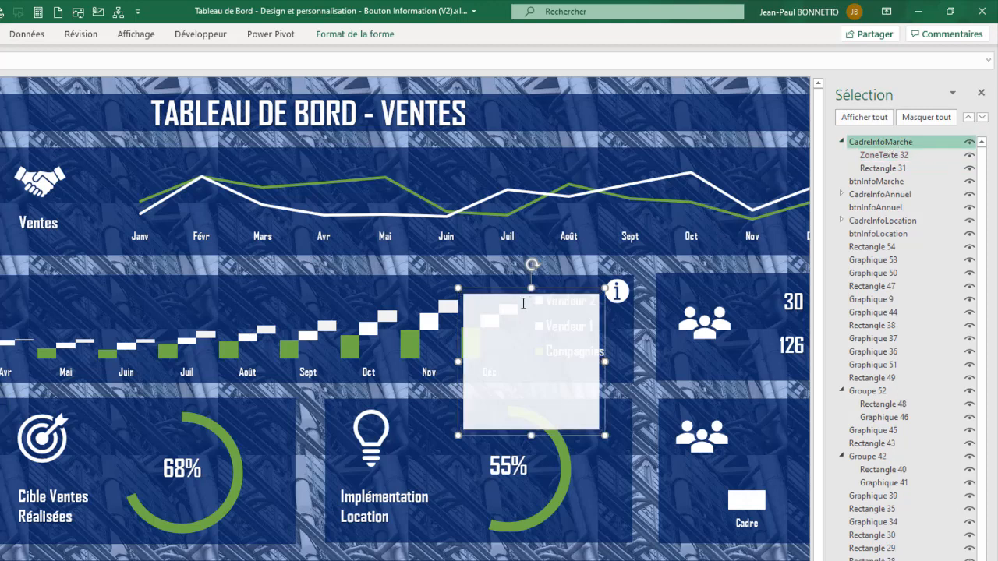
Enter the text "Le Cumul des ventes par compagnies se chiffres à :" in the text box of the CadreInfoMarche card
left_click(475, 304)
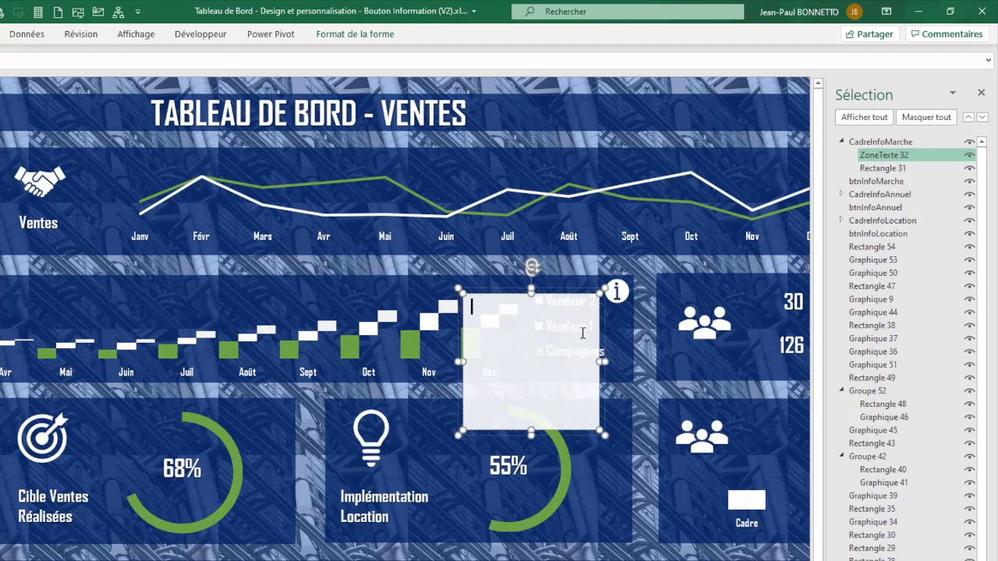
type("Le Cumul dez")
key("BackSpace")
type("s ventes")
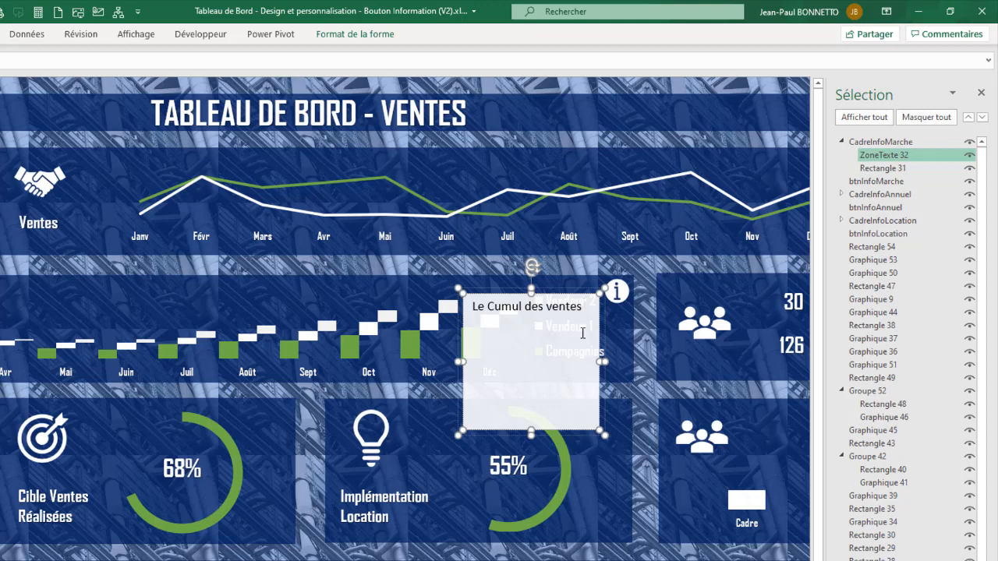
type(" par compagnies")
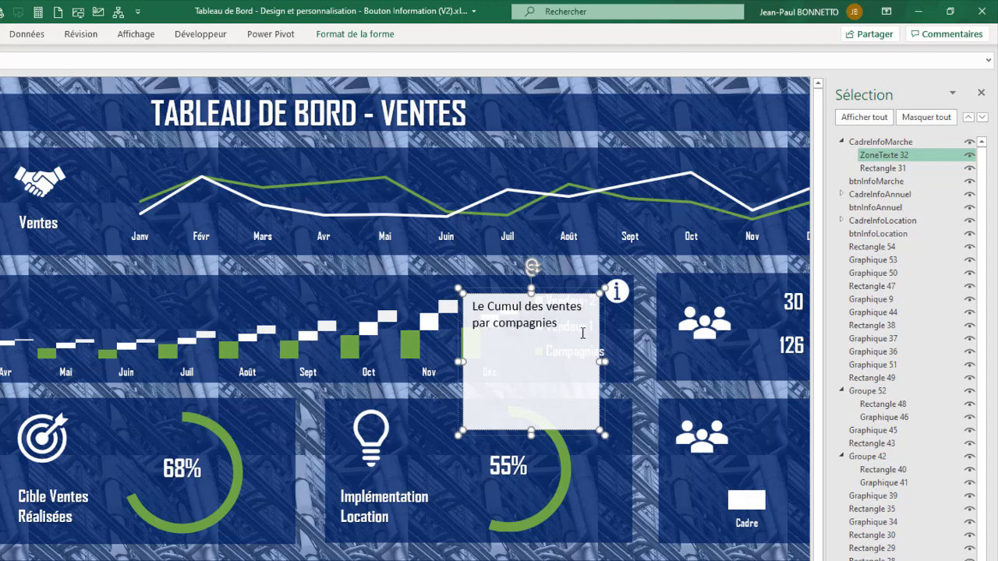
type(" se chiffres à  :")
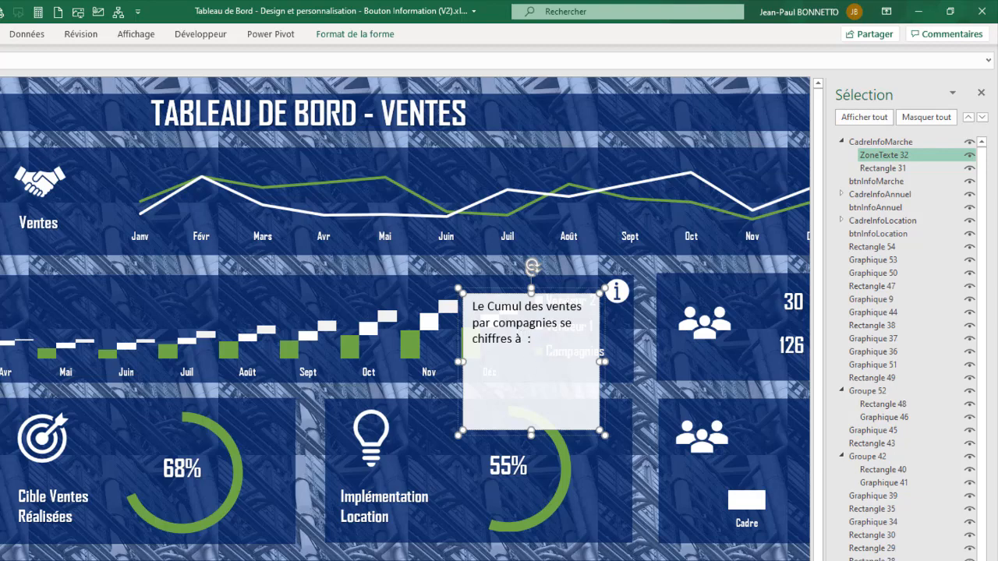
Draw a rectangle about 3.2 cm wide and 1 cm high on the card, below the text
left_click(0, 34)
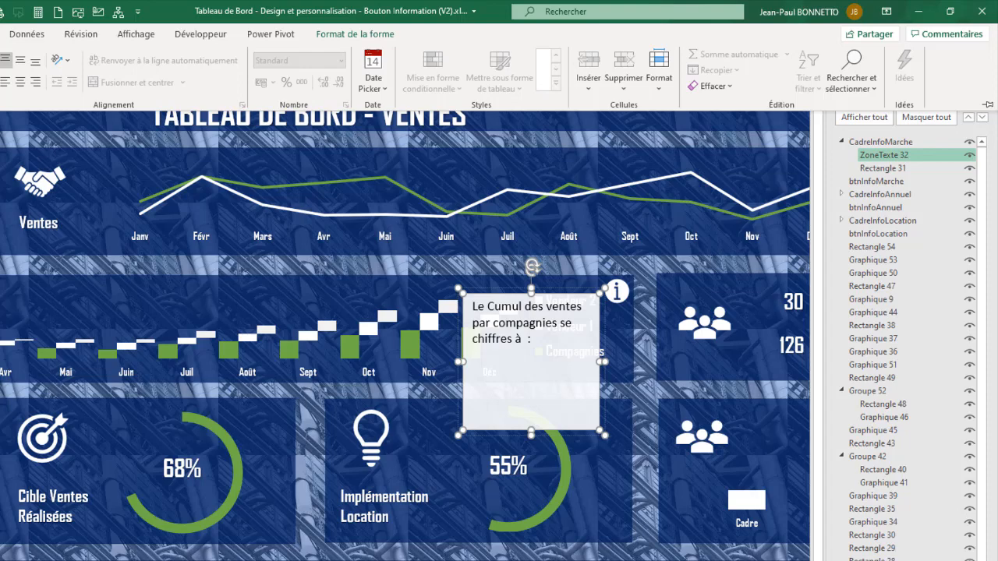
left_click(0, 34)
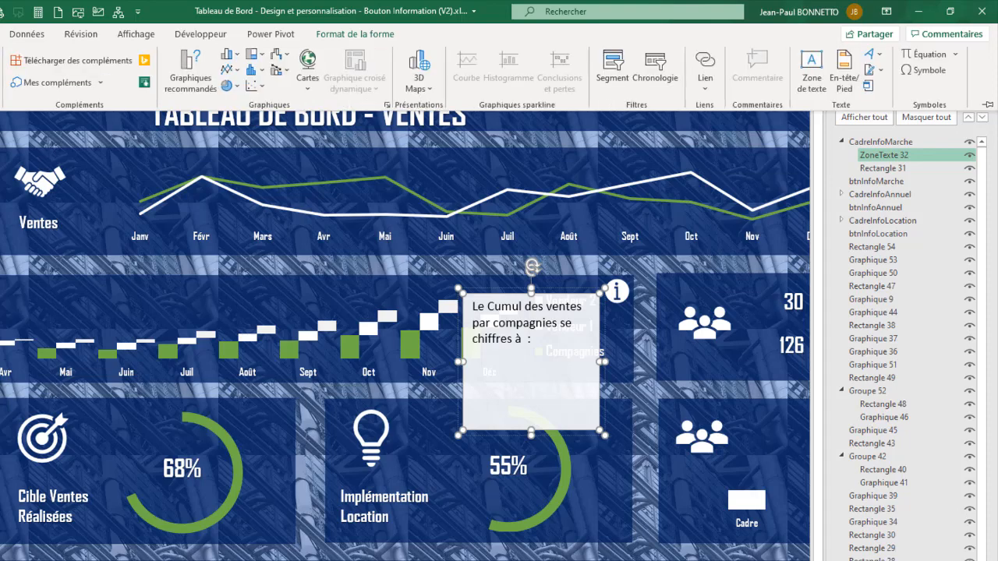
left_click(0, 55)
left_click(228, 294)
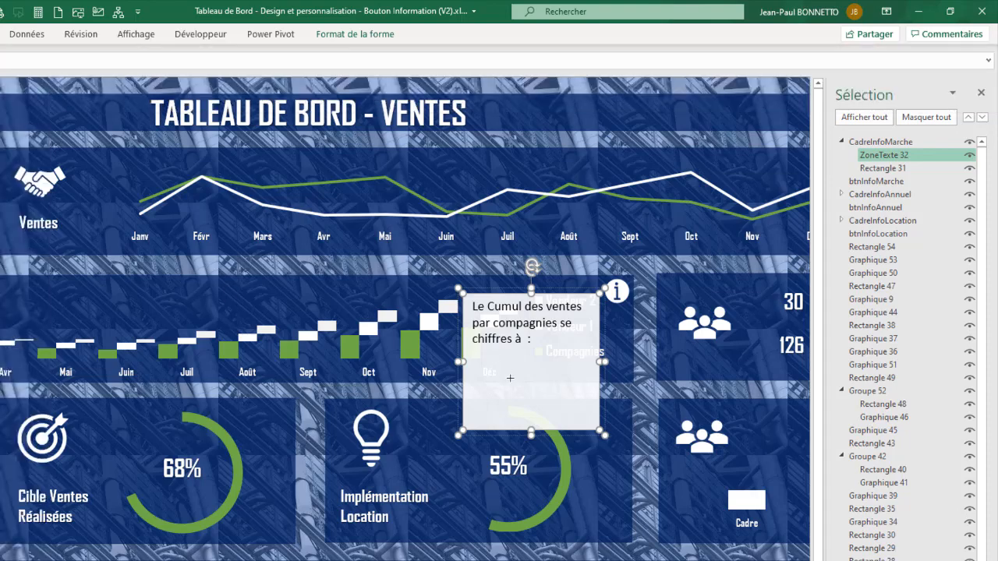
mouse_move(477, 364)
left_mouse_down()
mouse_move(537, 392)
mouse_move(587, 397)
left_mouse_up()
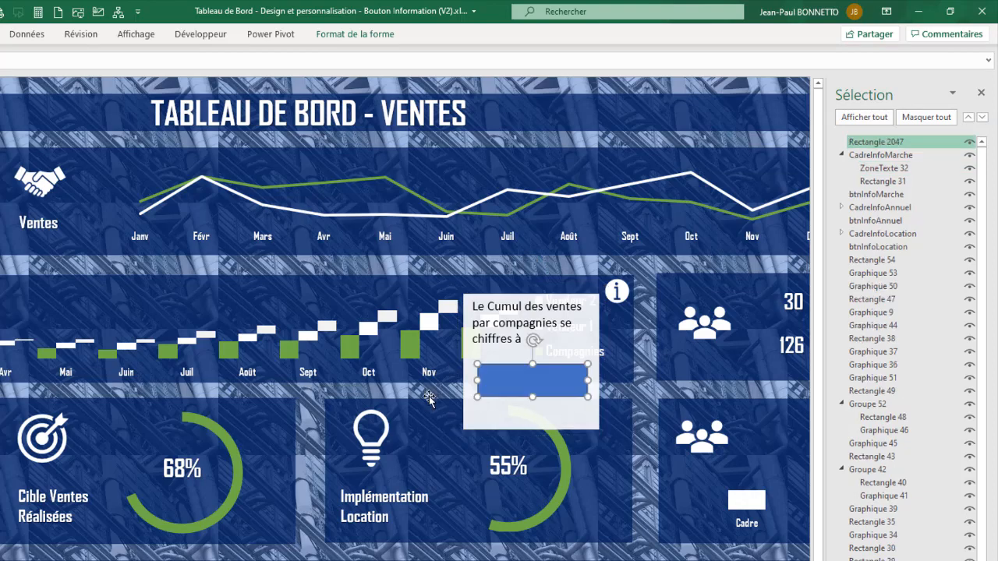
Remove the fill and the outline of the new rectangle on the card
left_click(337, 41)
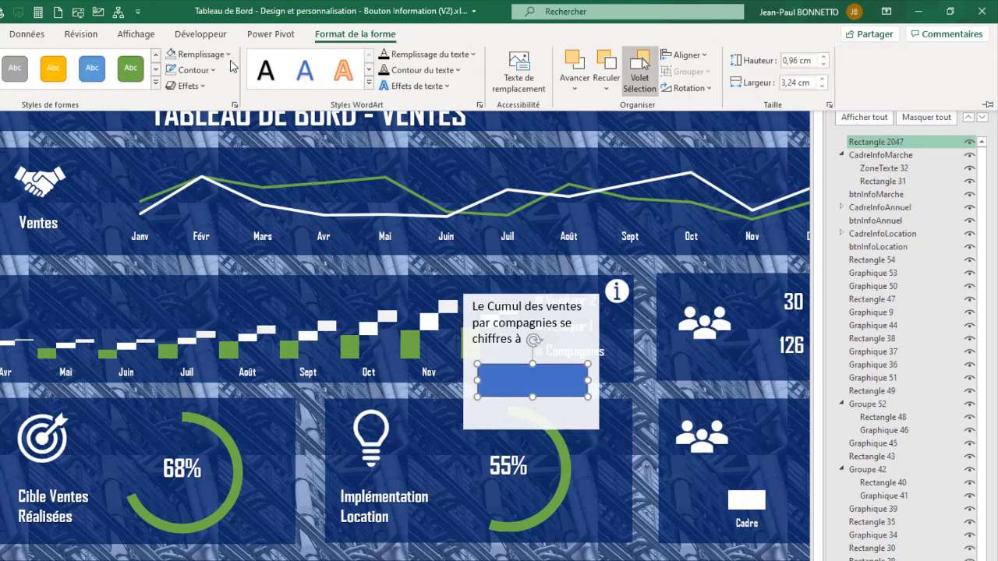
left_click(168, 55)
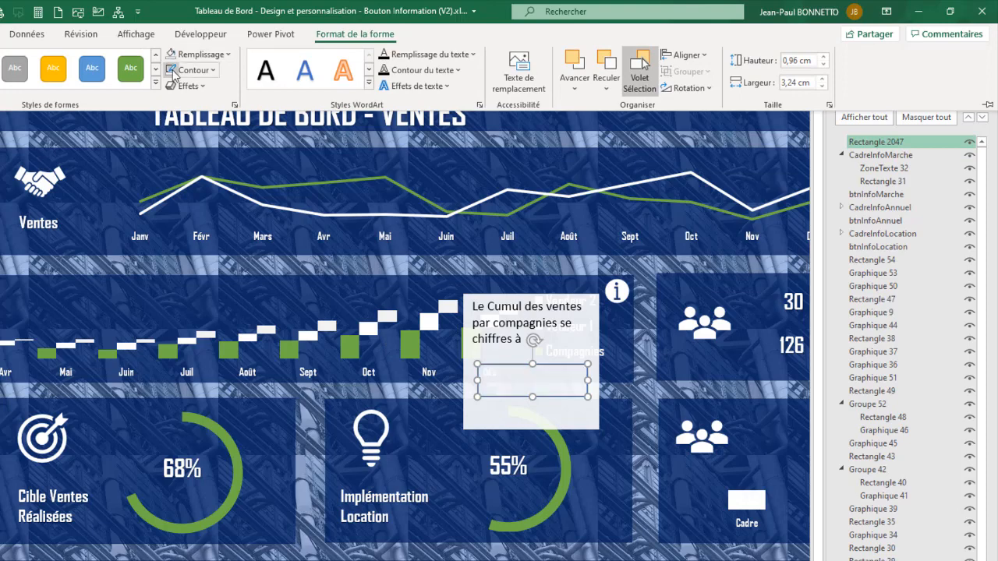
left_click(500, 367)
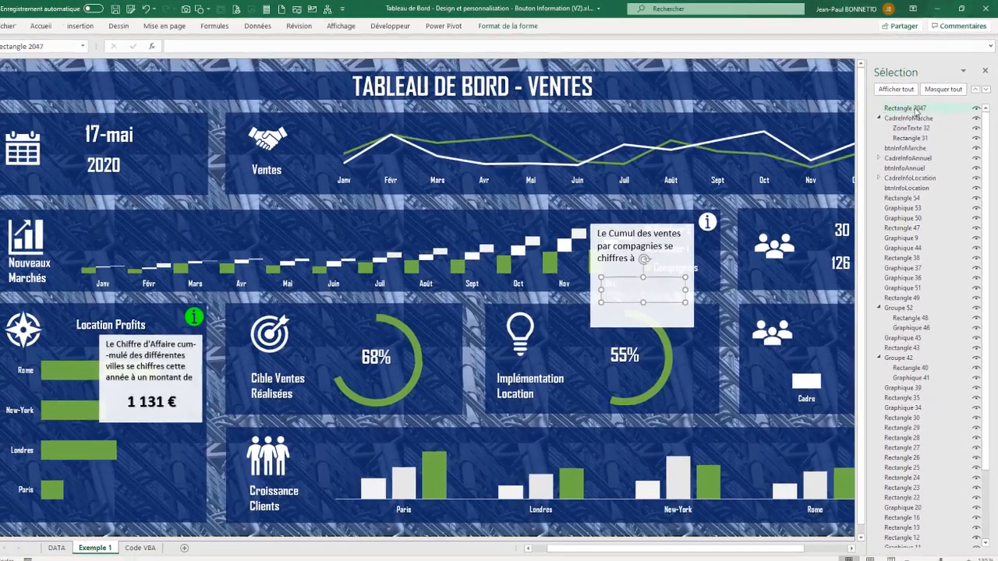
Move the new rectangle in the object order to just below the CadreInfoMarche group, above btnInfoMarche
left_click_drag(887, 144, 891, 165)
left_click_drag(917, 126, 916, 138)
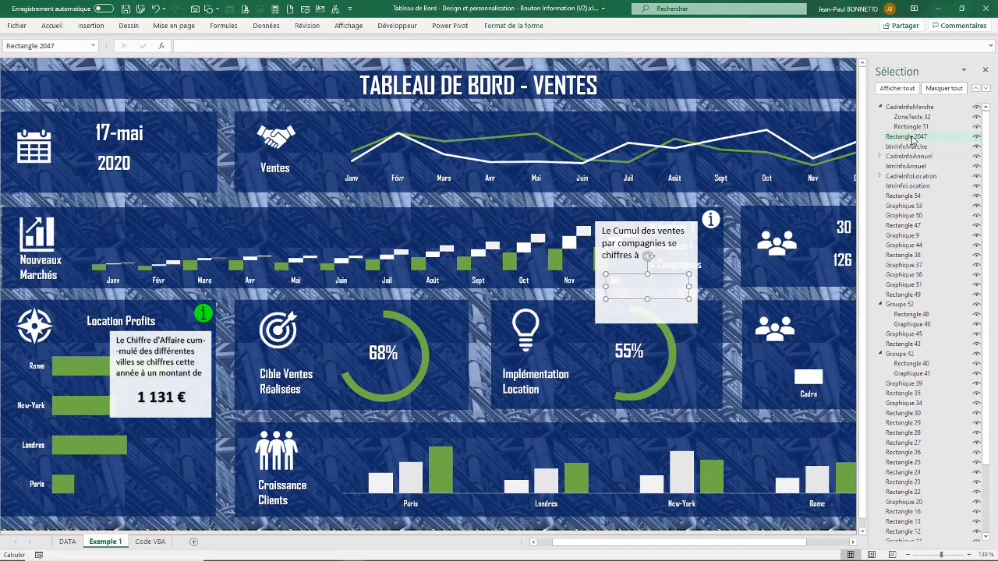